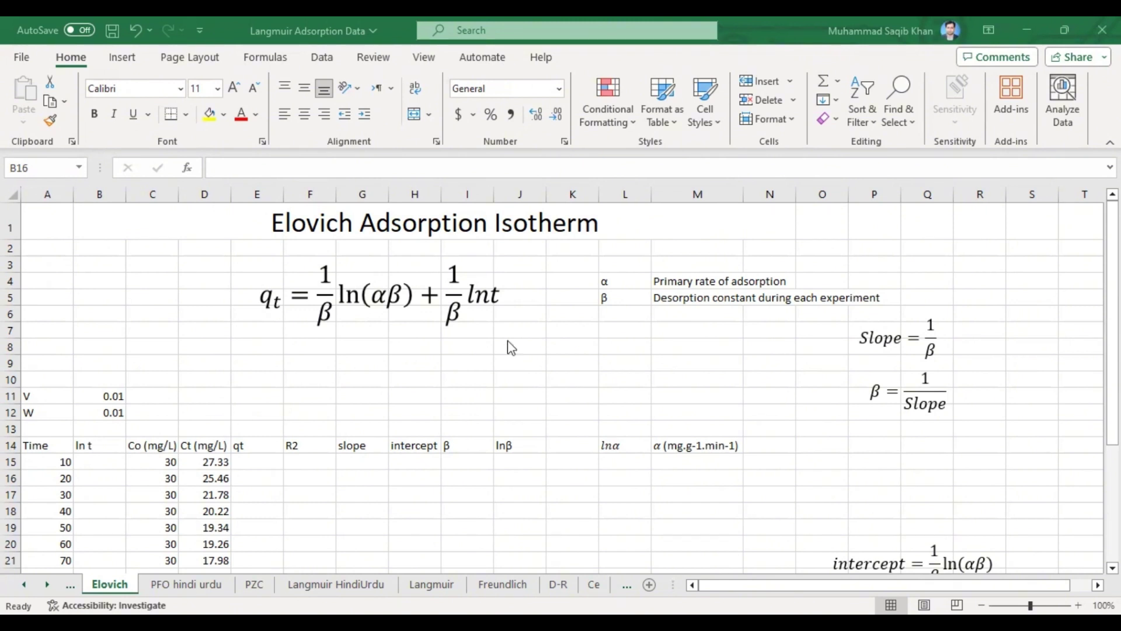
Examine the terms of the Elovich equation and compare qt with its column and formula on the PFO hindi urdu sheet
click(321, 319)
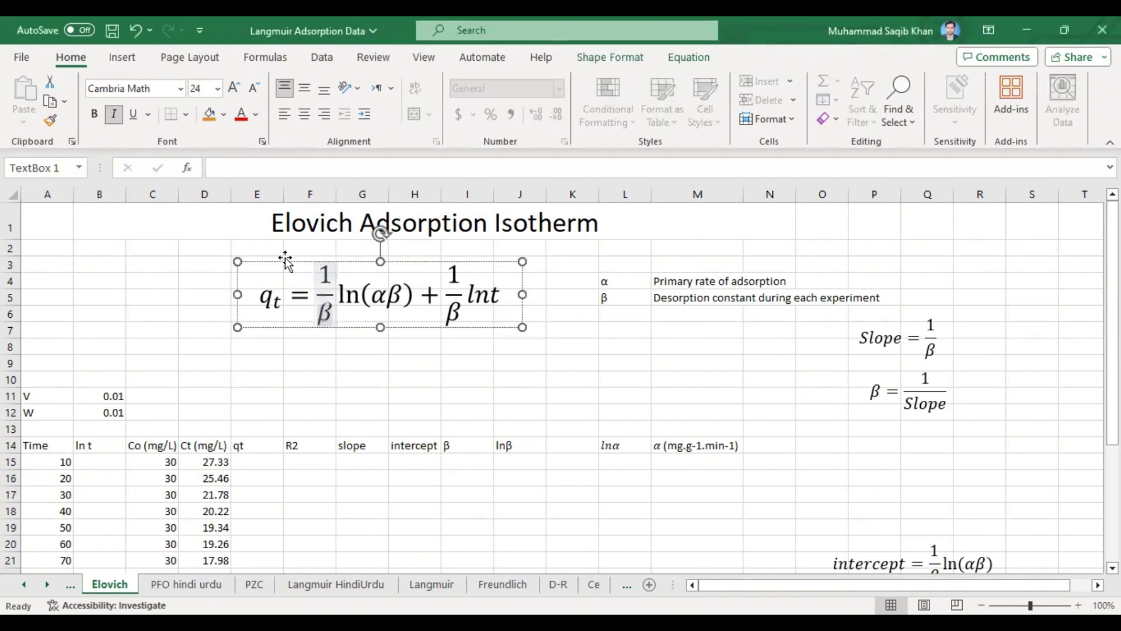
key(Escape)
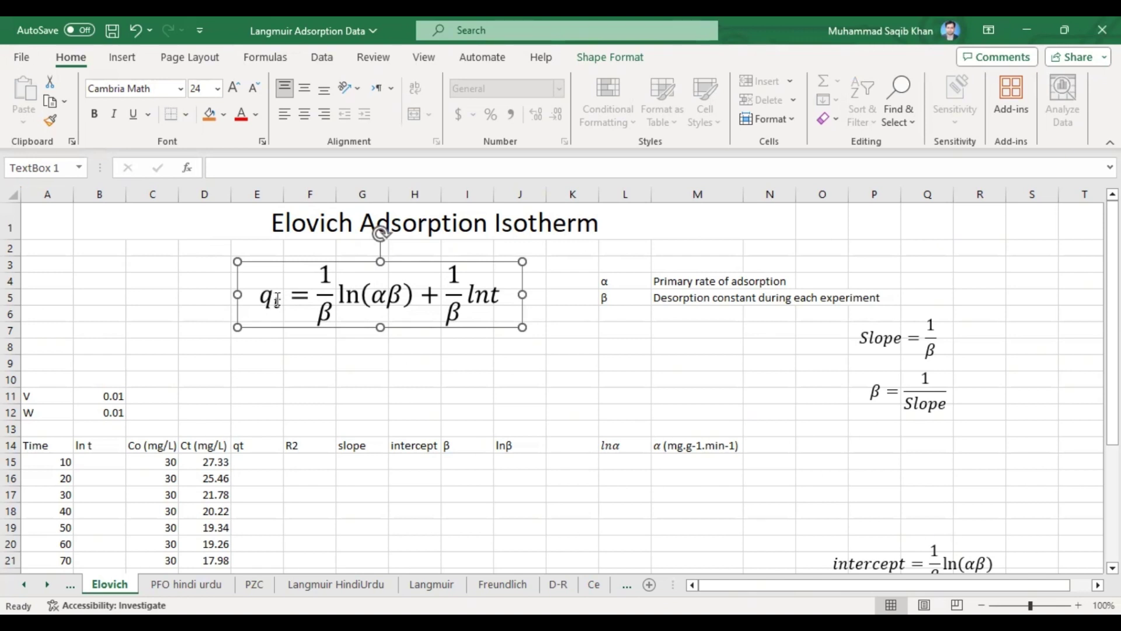
drag(266, 299, 281, 302)
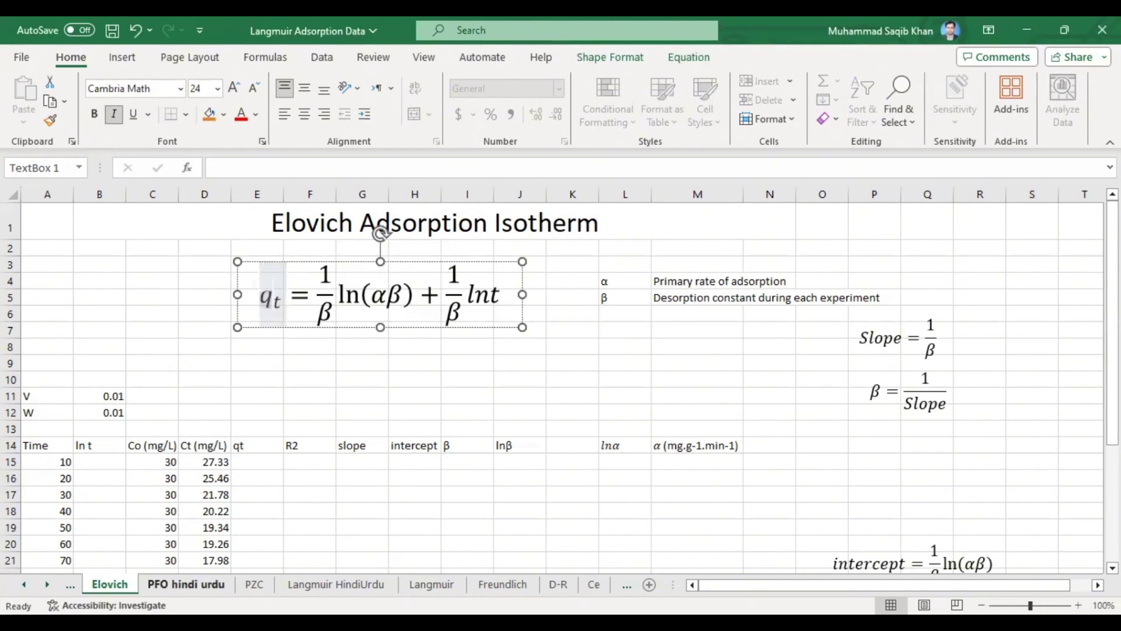
click(186, 584)
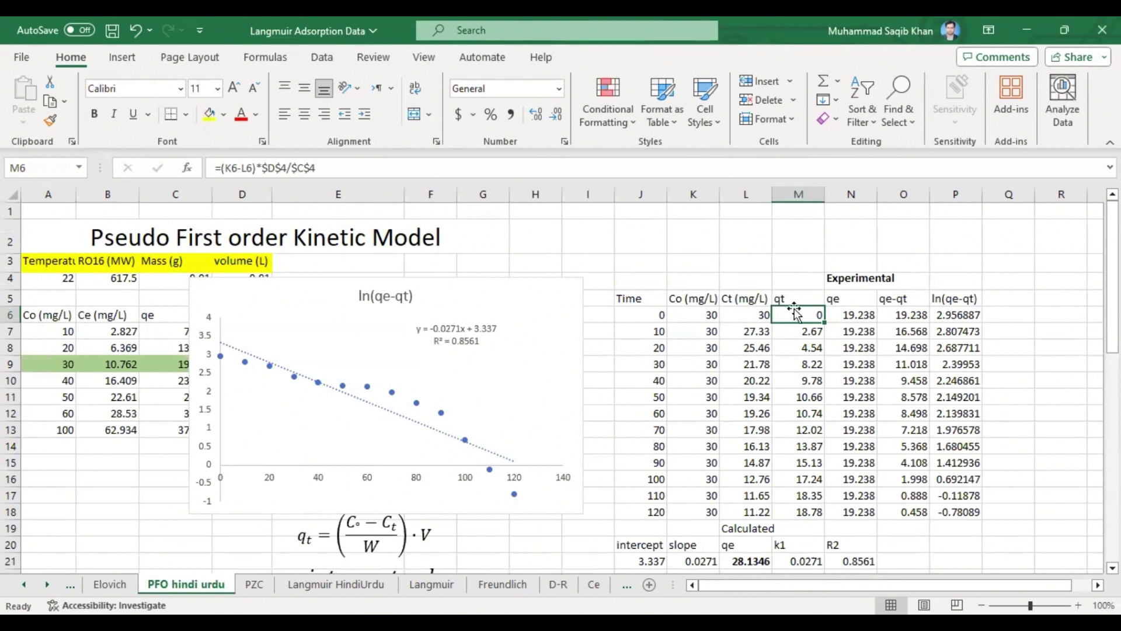
drag(789, 298, 800, 382)
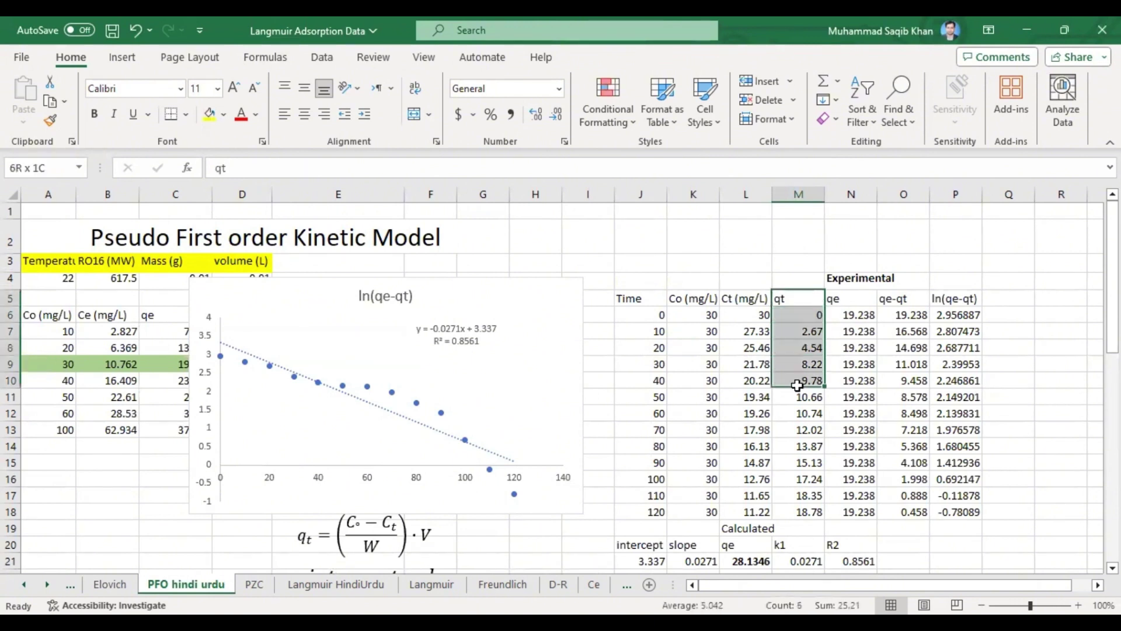
click(858, 298)
drag(307, 548, 417, 545)
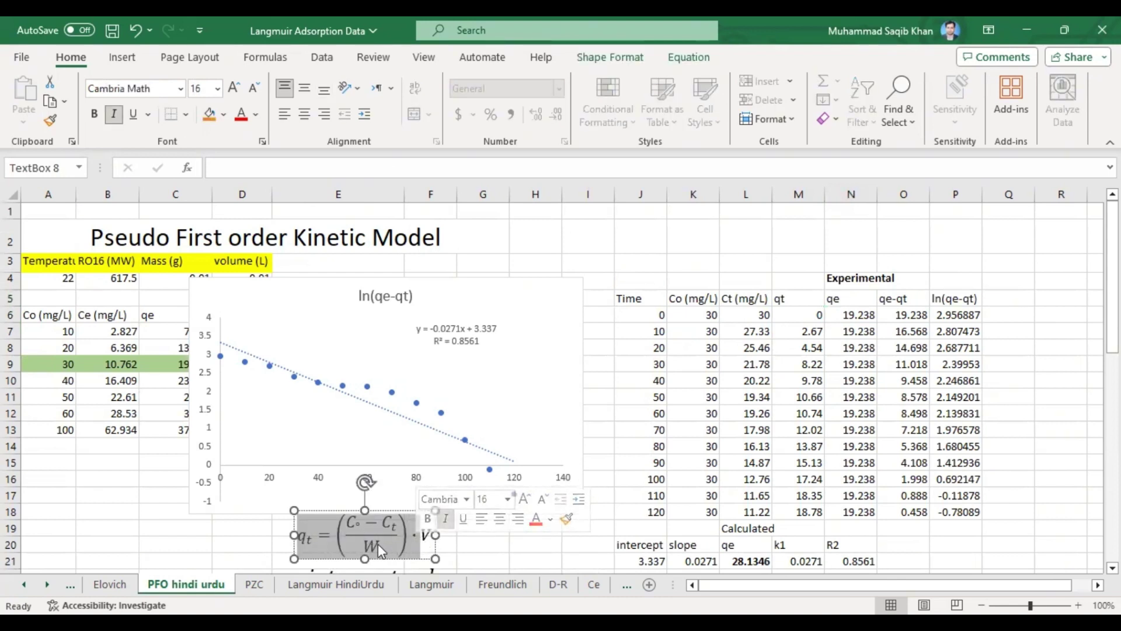
click(292, 534)
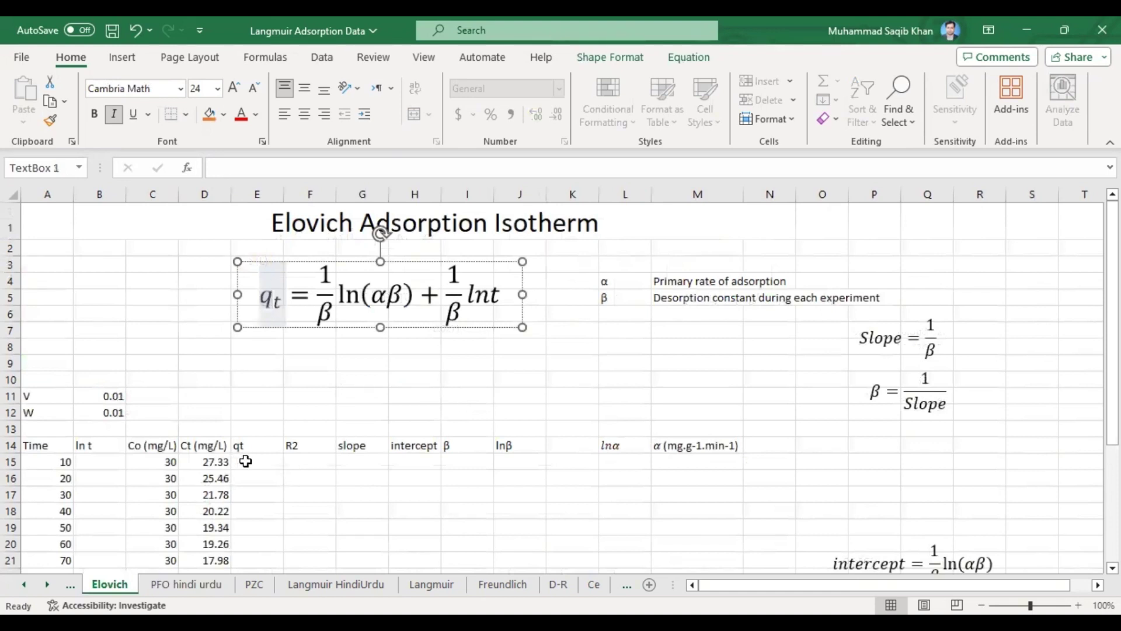
Review the Time, Co and Ct data on the Elovich sheet and the ln t and qt terms of the equation
scroll(111, 466, down, 2)
drag(45, 325, 52, 504)
drag(167, 325, 143, 506)
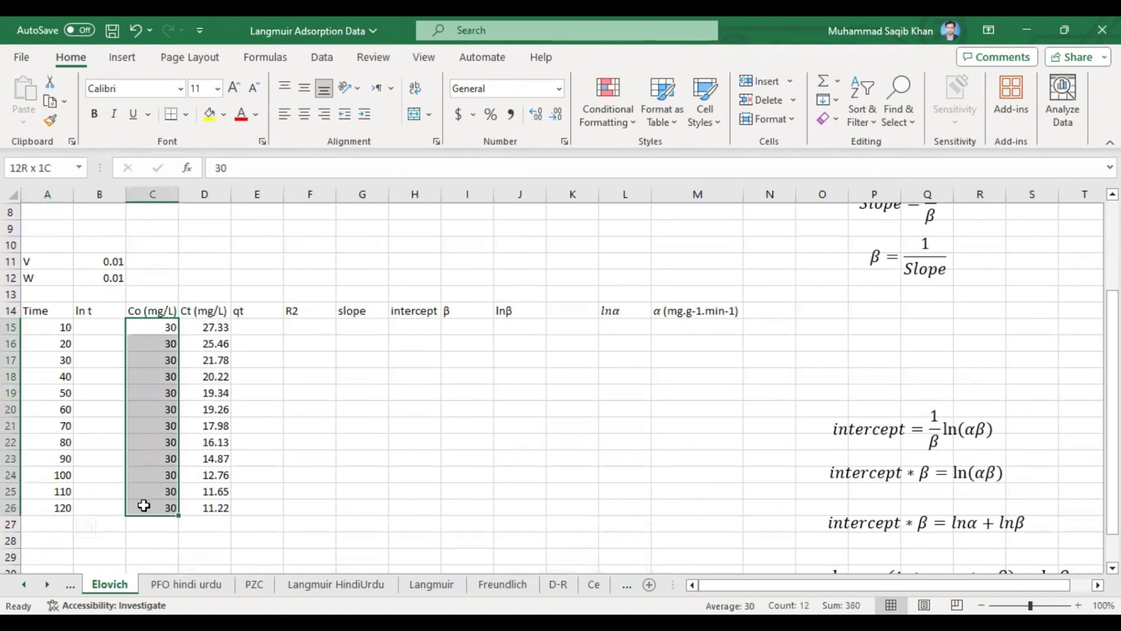
click(205, 328)
drag(204, 328, 203, 505)
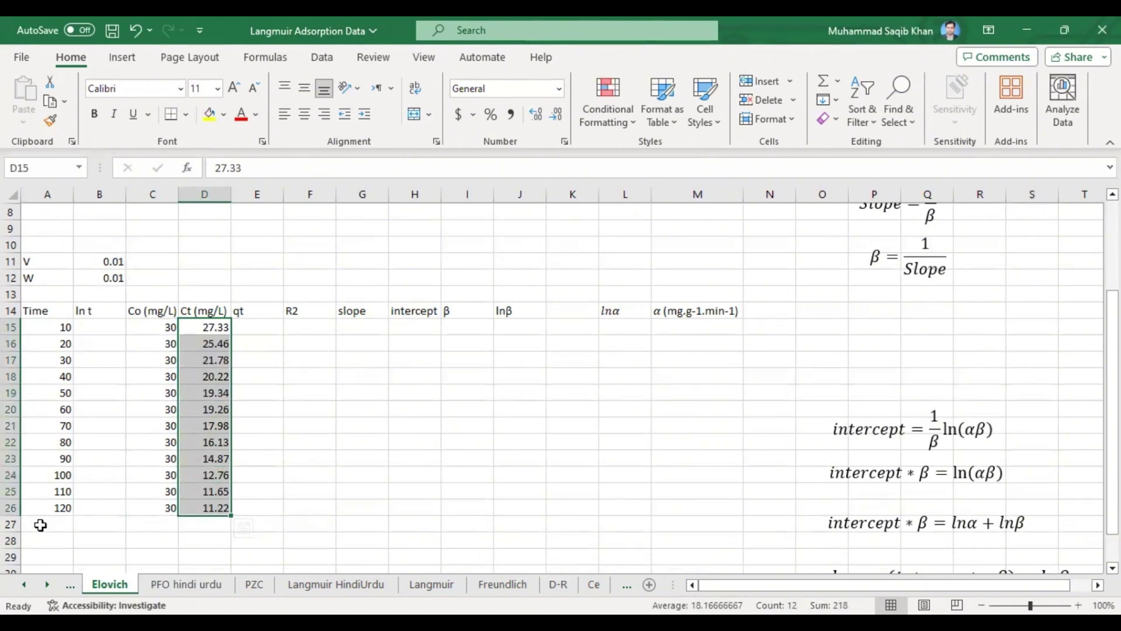
drag(1112, 461, 1113, 373)
click(470, 292)
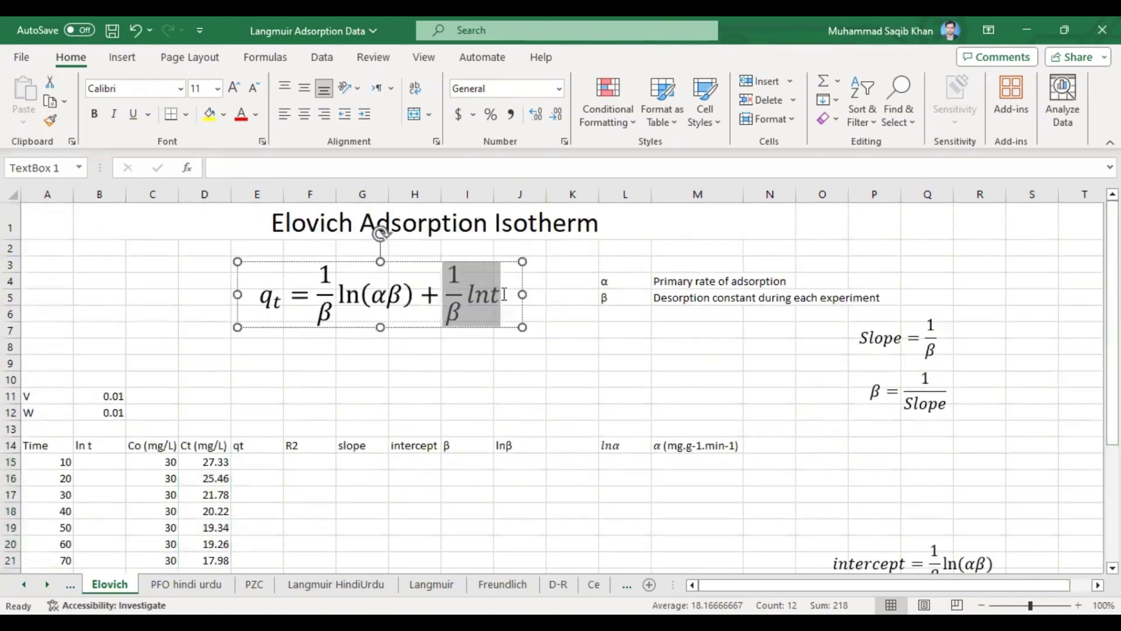
click(104, 462)
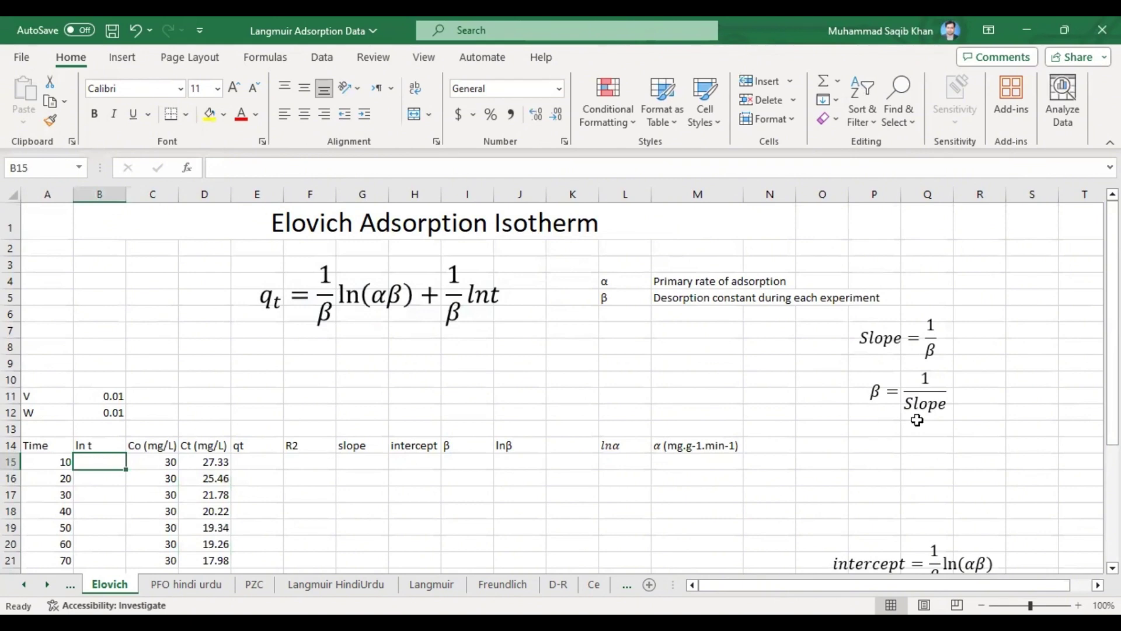
click(280, 305)
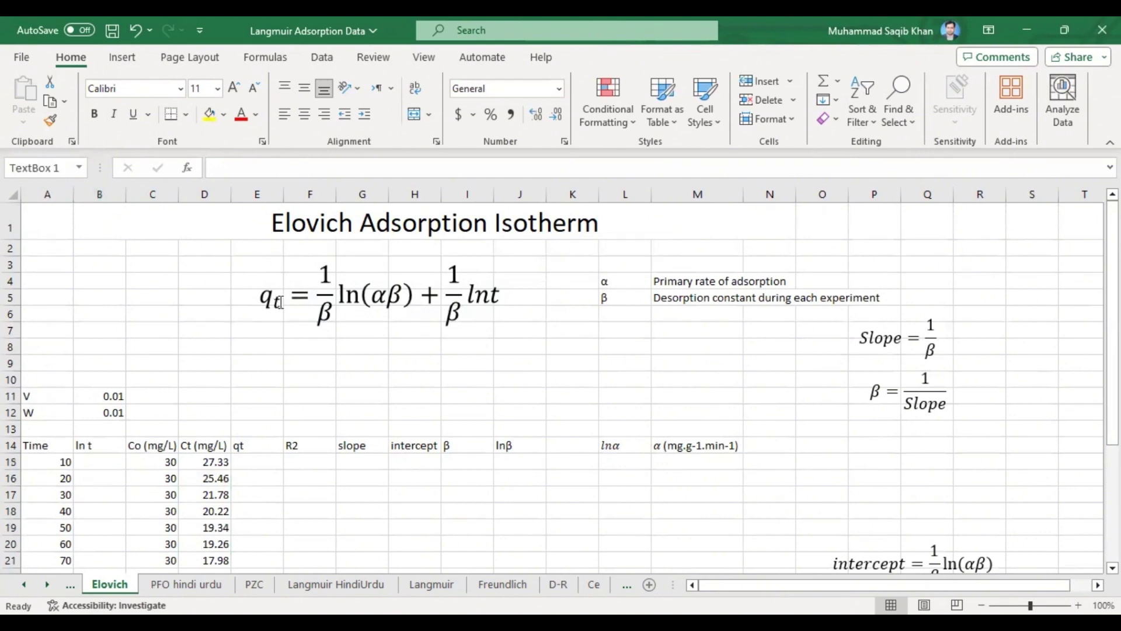
Calculate ln t in B15 with =LN(A15) and fill the formula down to row 26
scroll(534, 339, down, 3)
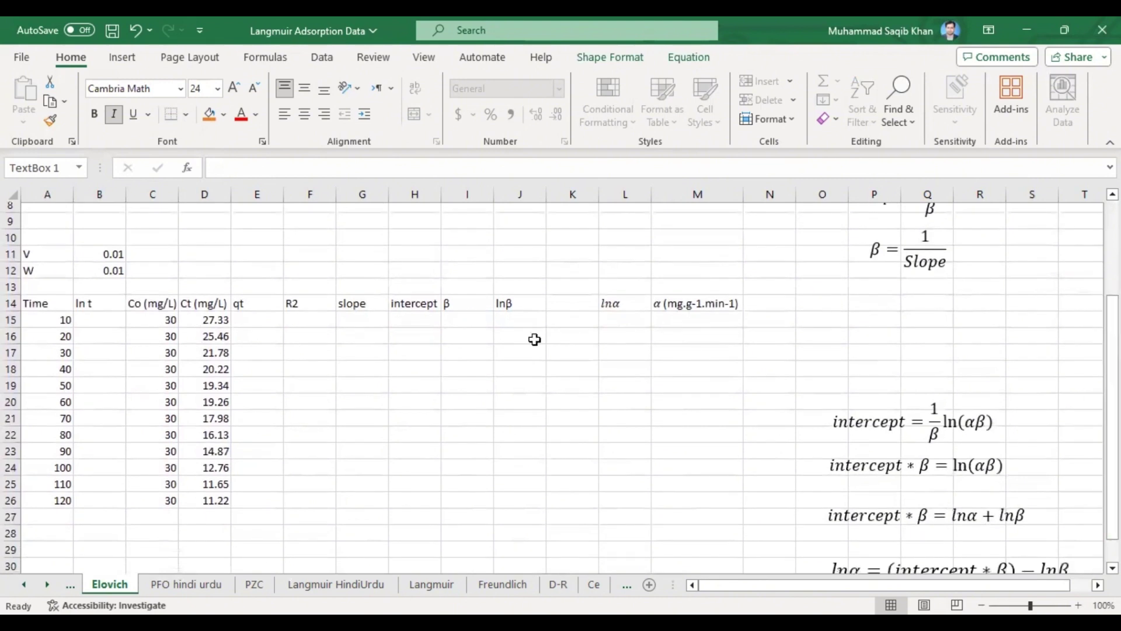
click(91, 321)
text(=ln)
double_click(104, 337)
click(51, 321)
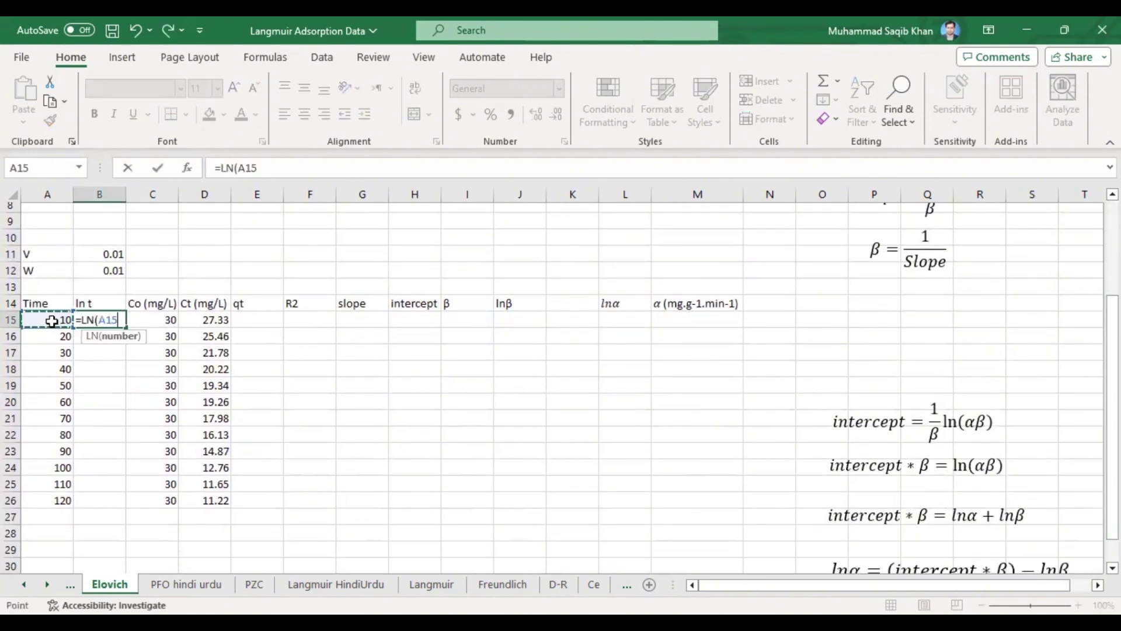
key(Return)
click(88, 318)
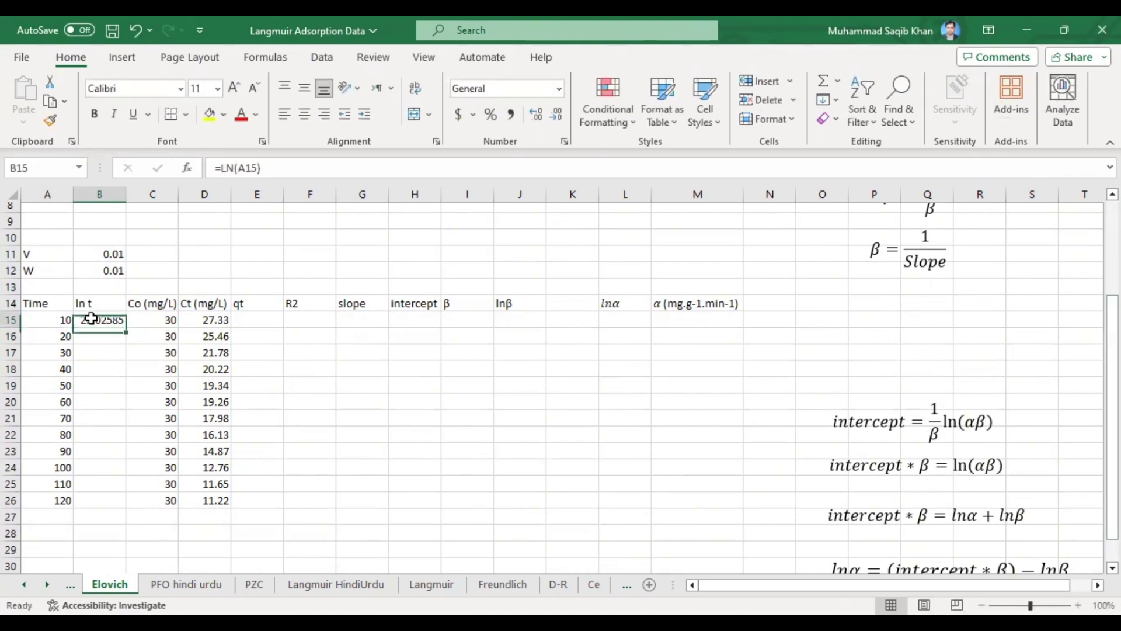
double_click(129, 325)
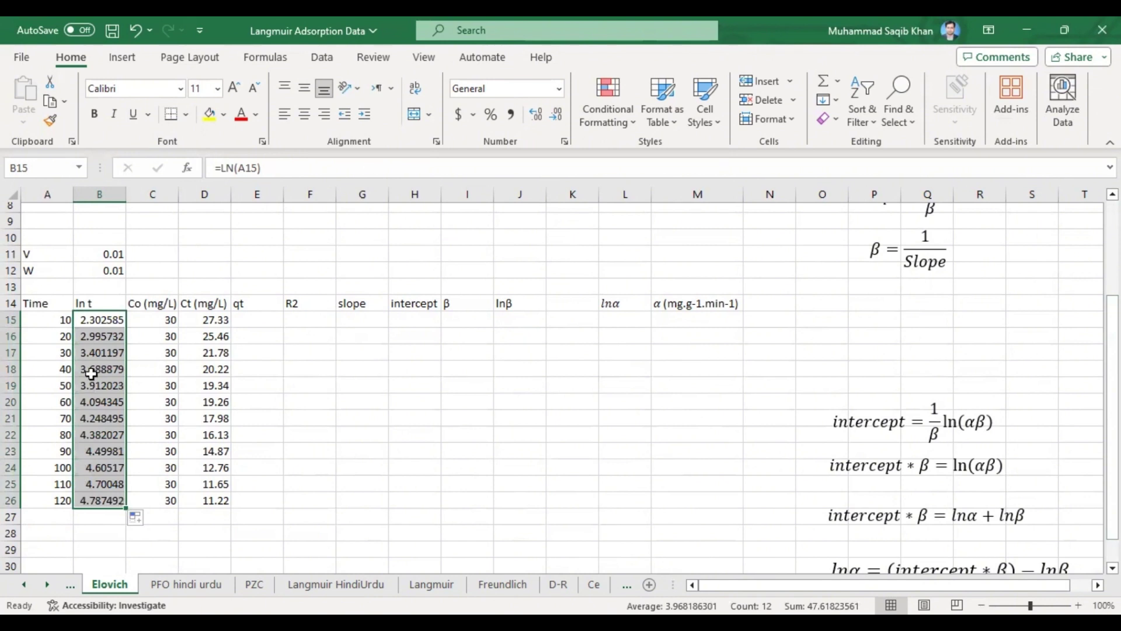
click(95, 456)
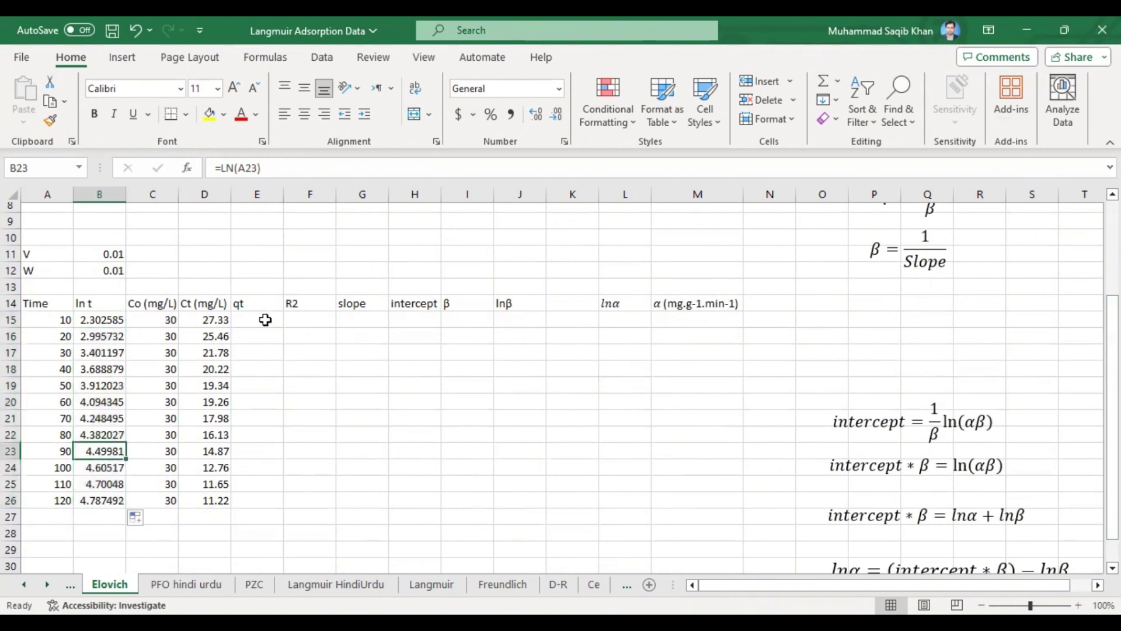
Enter the qt formula =(C15-D15)*(B11/B12) in E15
click(262, 319)
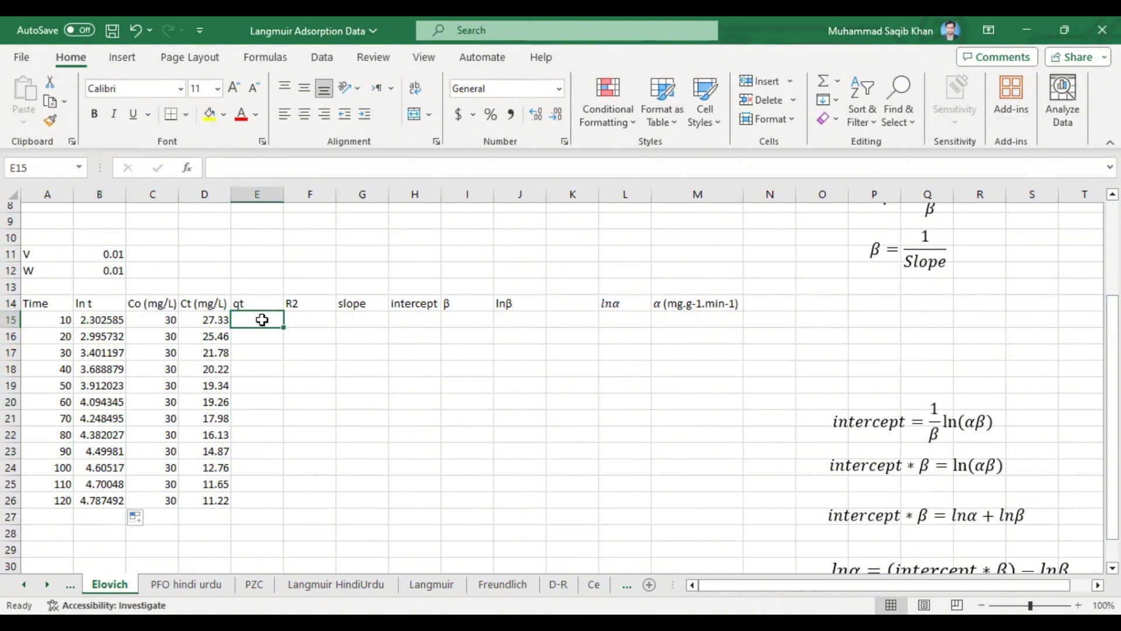
text(=()
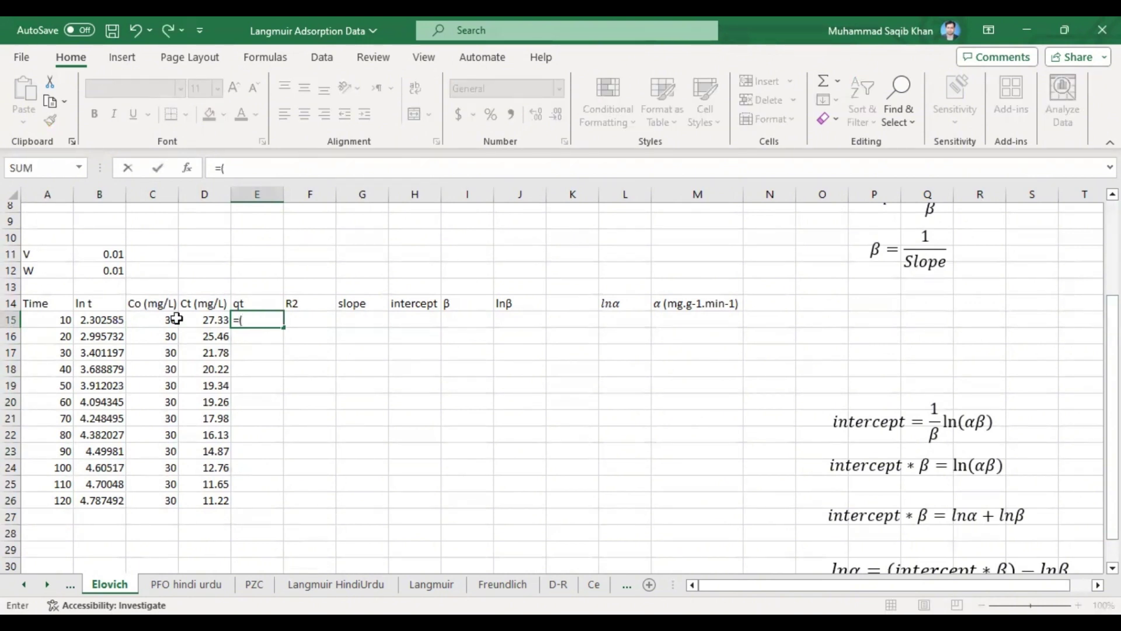
click(157, 318)
text(-)
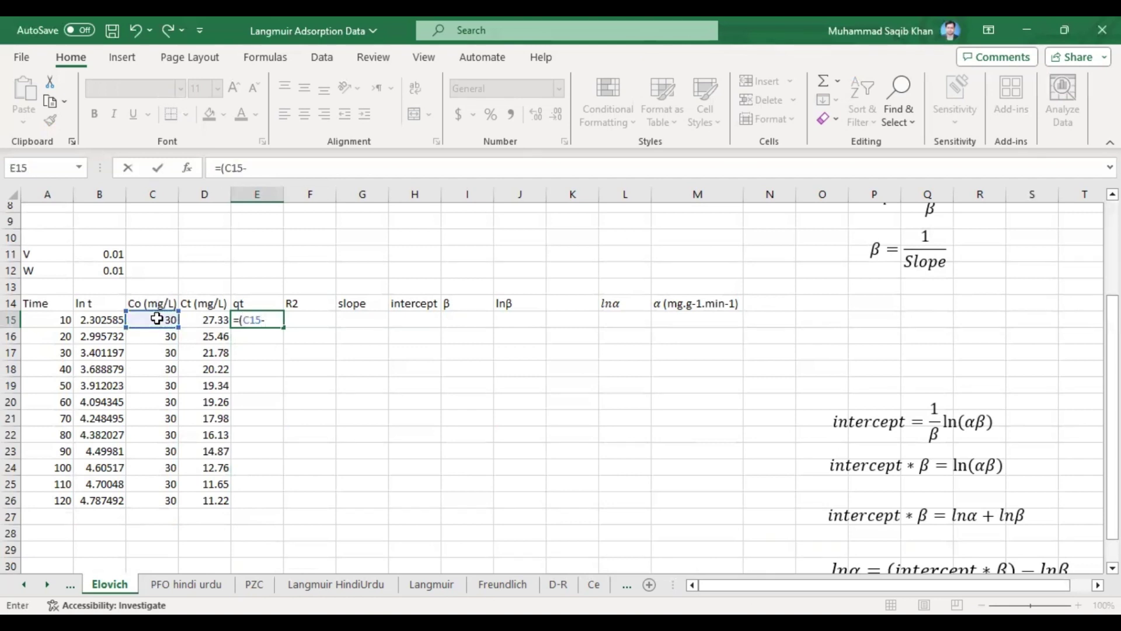
click(194, 319)
text())
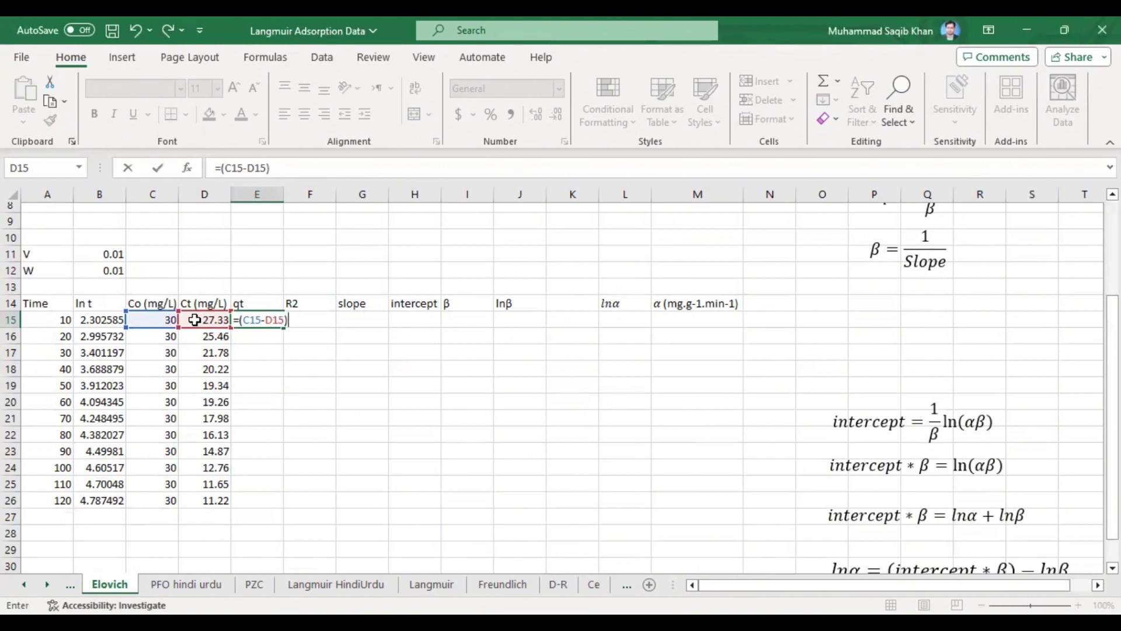
text(*()
click(106, 255)
text(/)
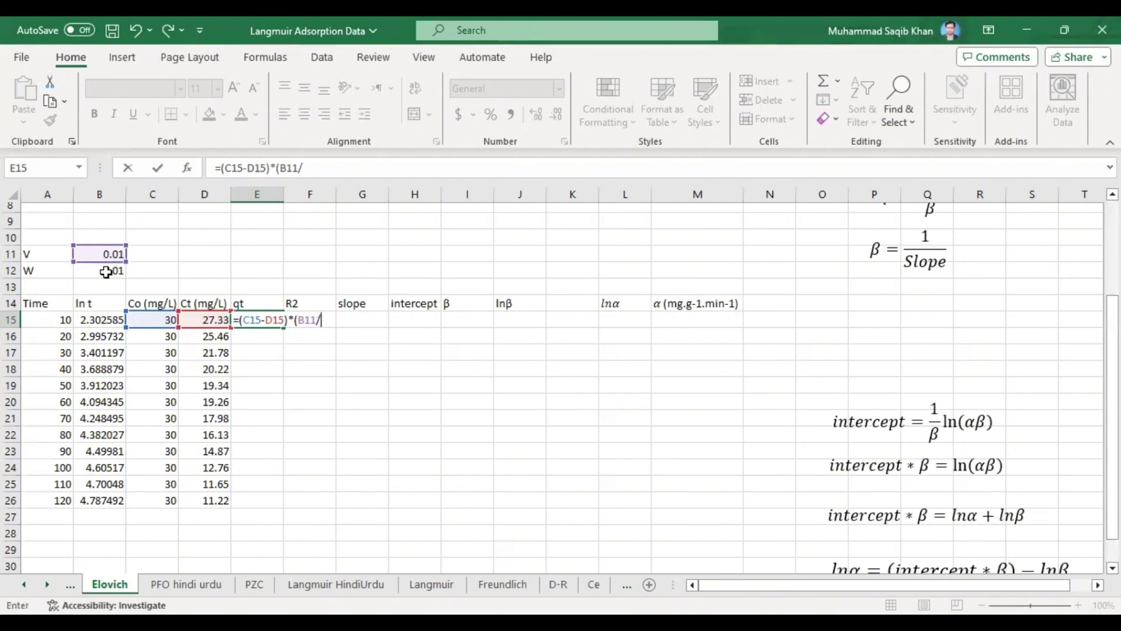
click(106, 271)
text())
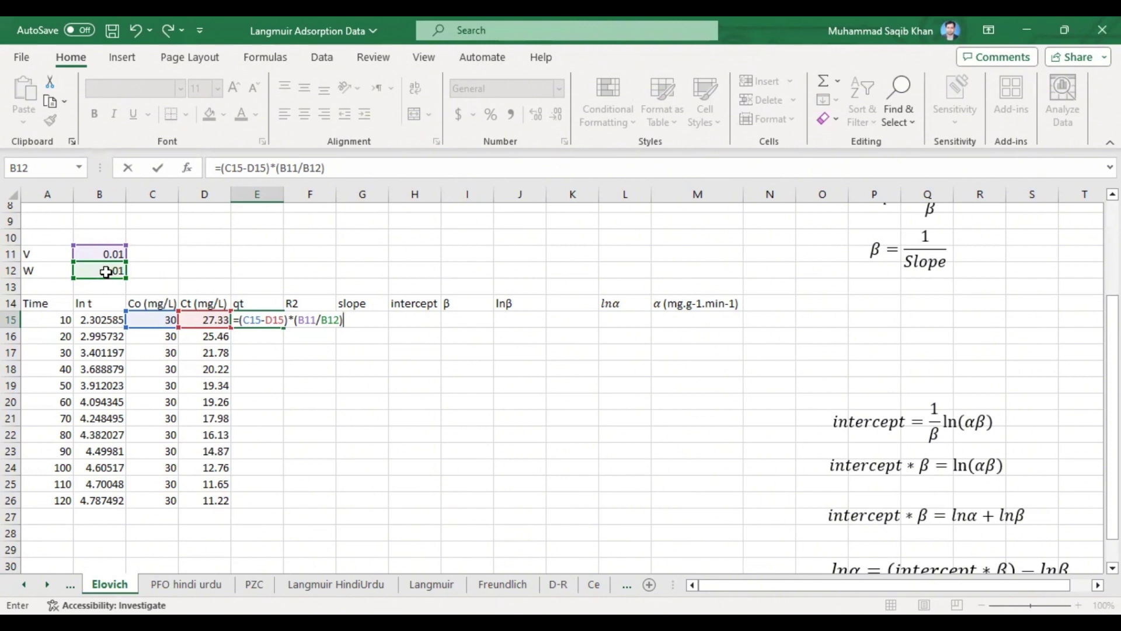
key(Return)
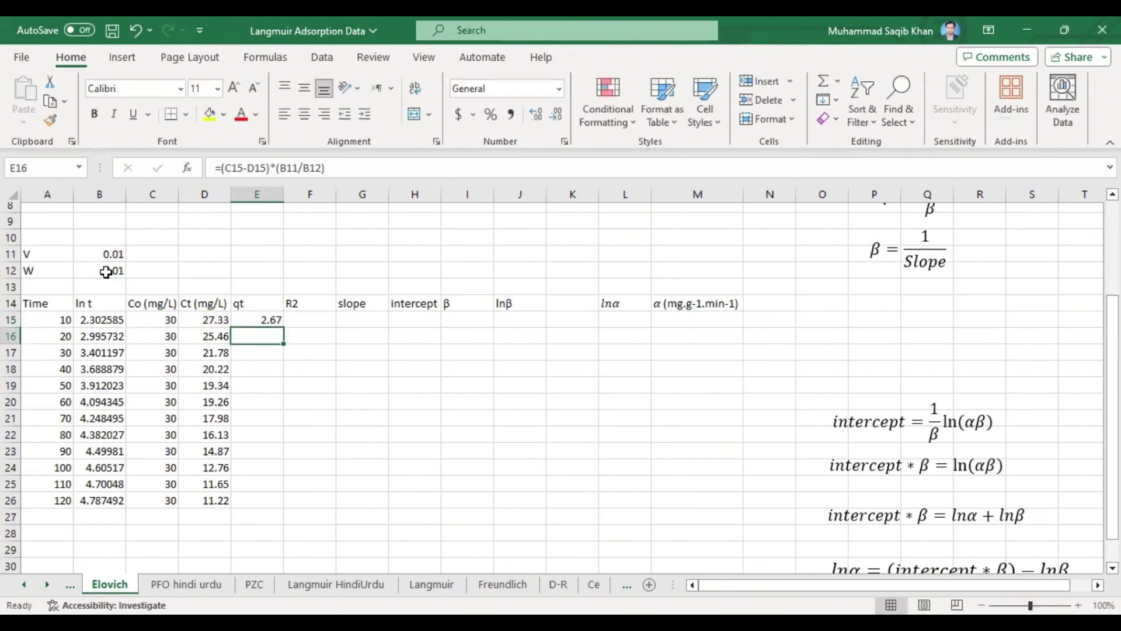
Make the V and W references in E15 absolute as $B$11/$B$12 and fill the qt formula down to row 26
click(249, 319)
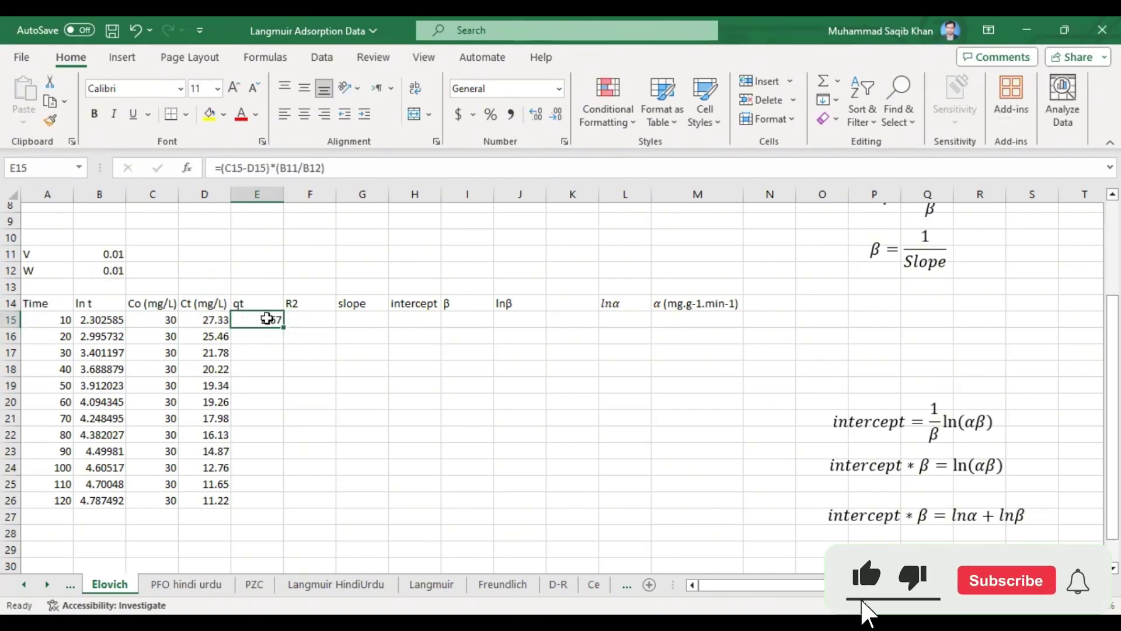
click(279, 167)
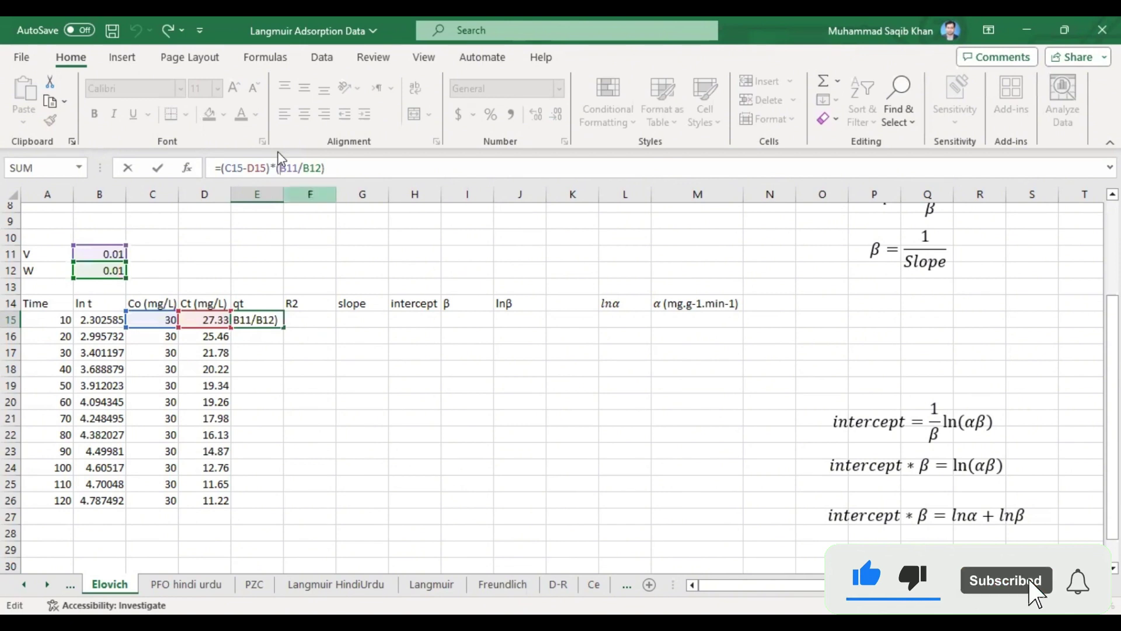
text($)
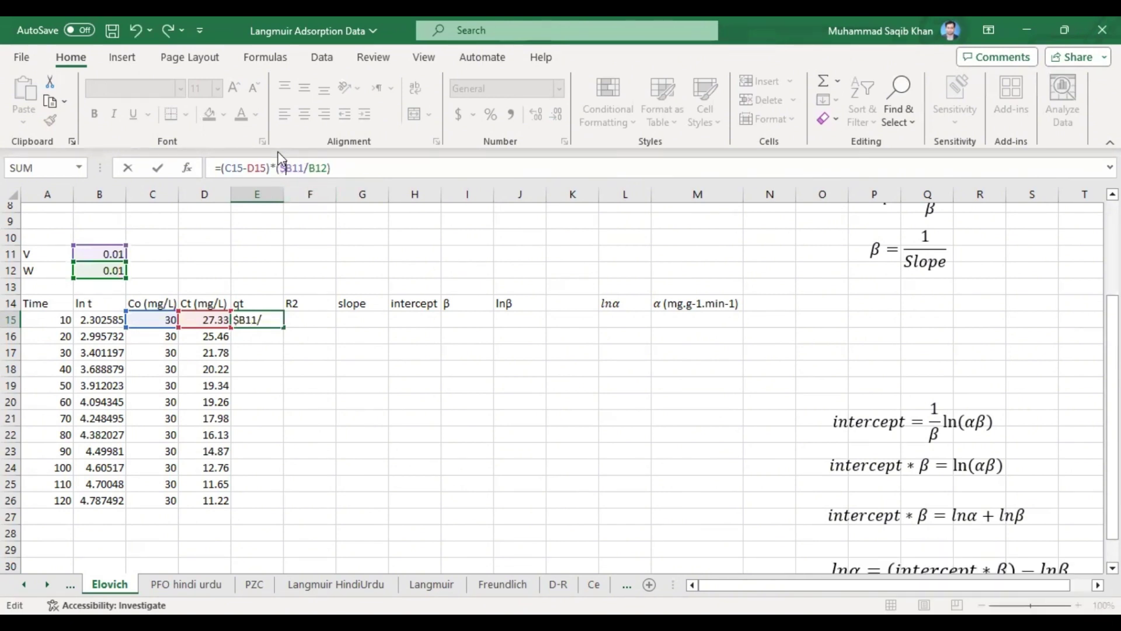
key(Right)
text($)
key(Right)
text($)
key(Right)
text($)
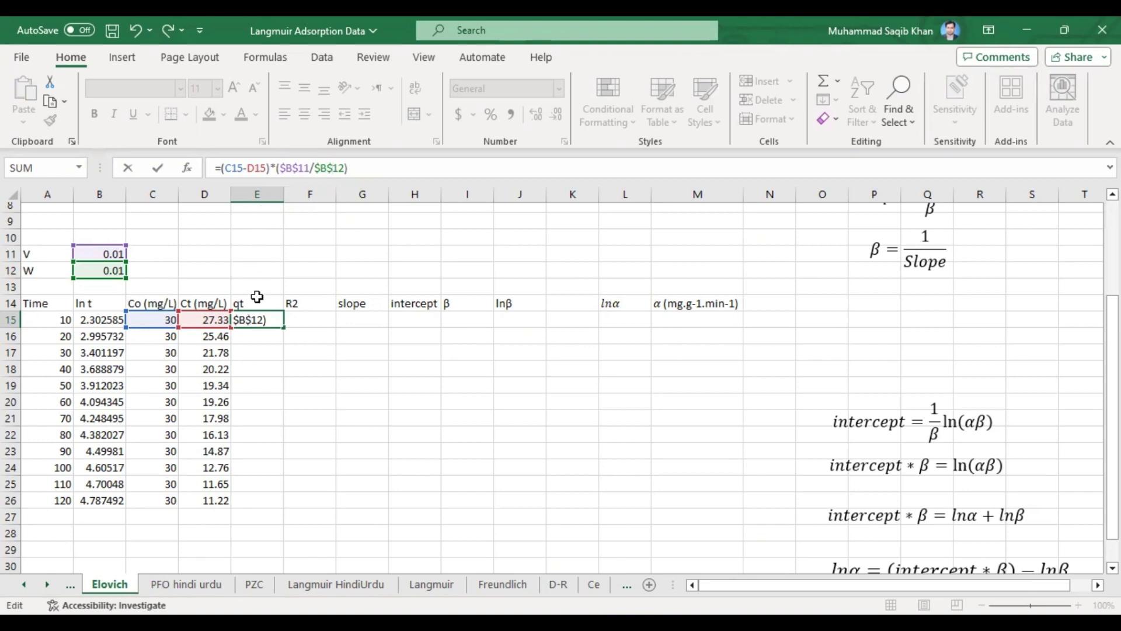
key(Return)
click(260, 318)
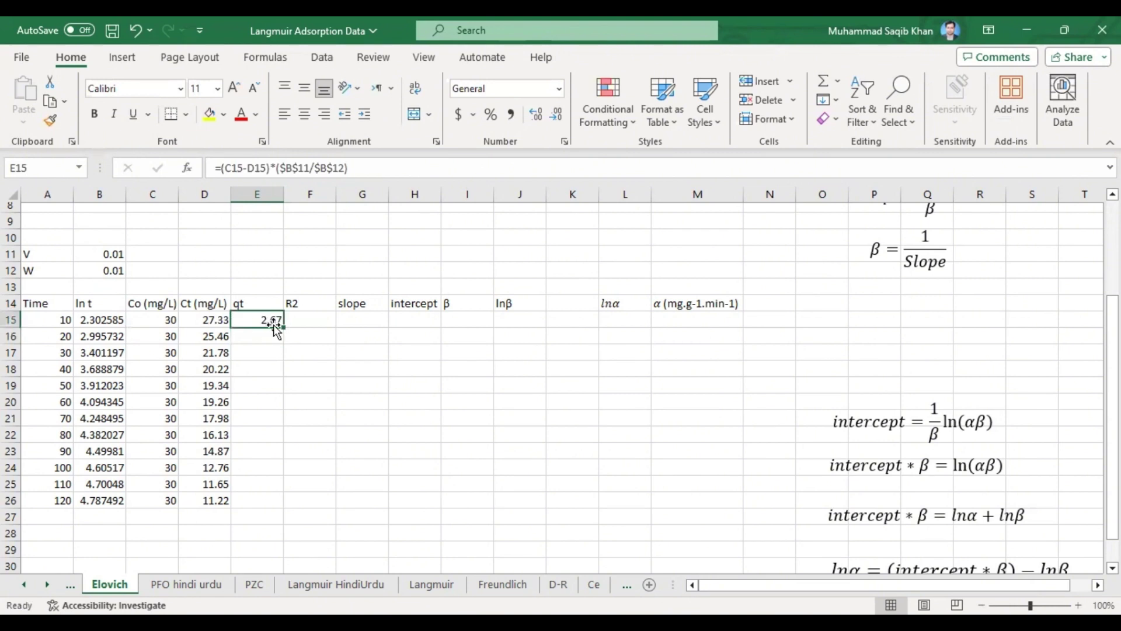
double_click(283, 326)
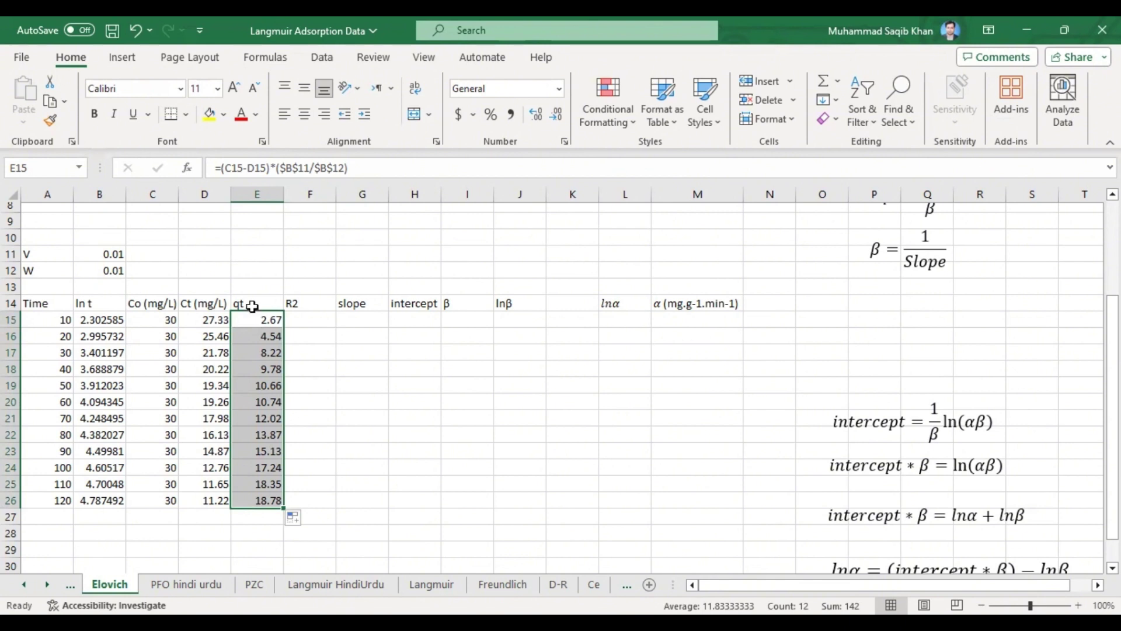
Insert a markers-only scatter chart from the ln t and qt columns, including their headers, rows 14 to 26
drag(252, 304, 254, 501)
drag(89, 304, 91, 501)
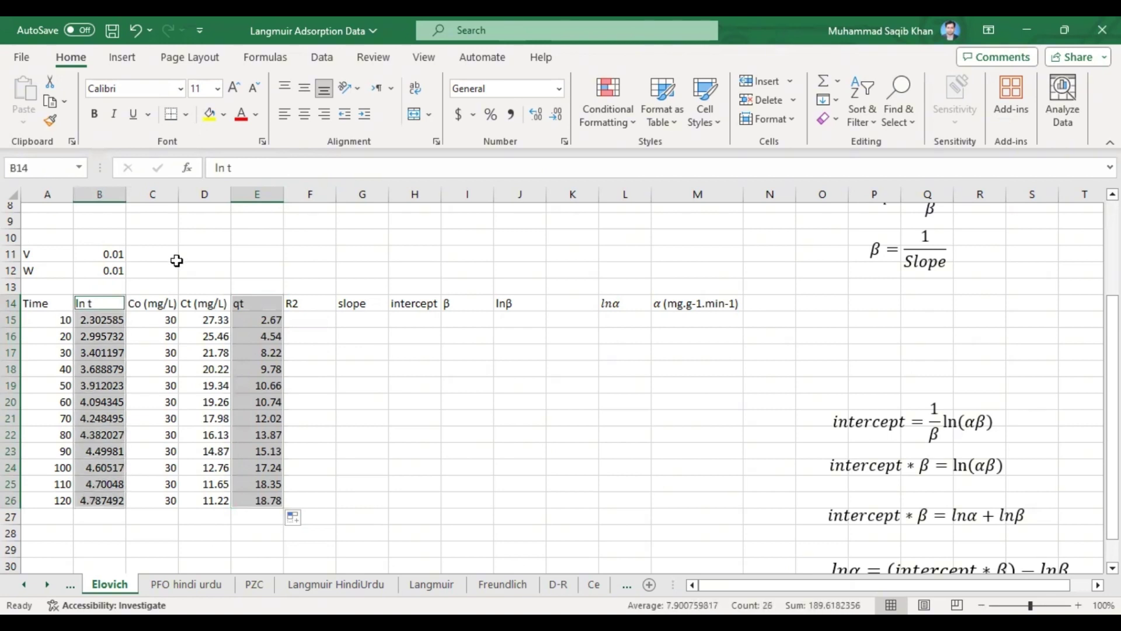
click(120, 58)
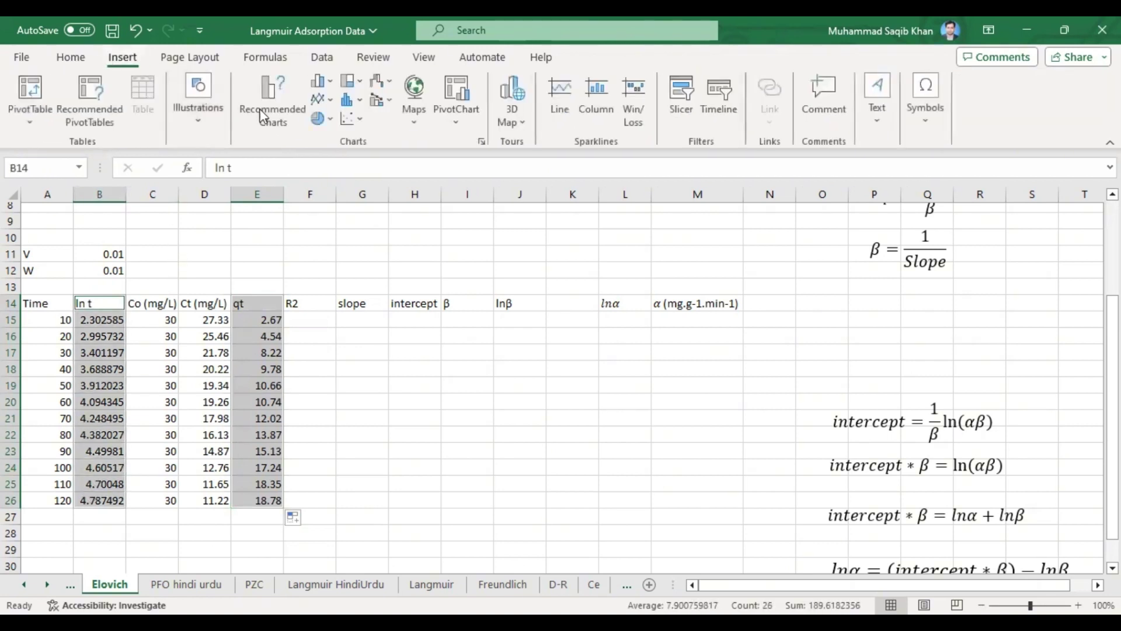
click(360, 120)
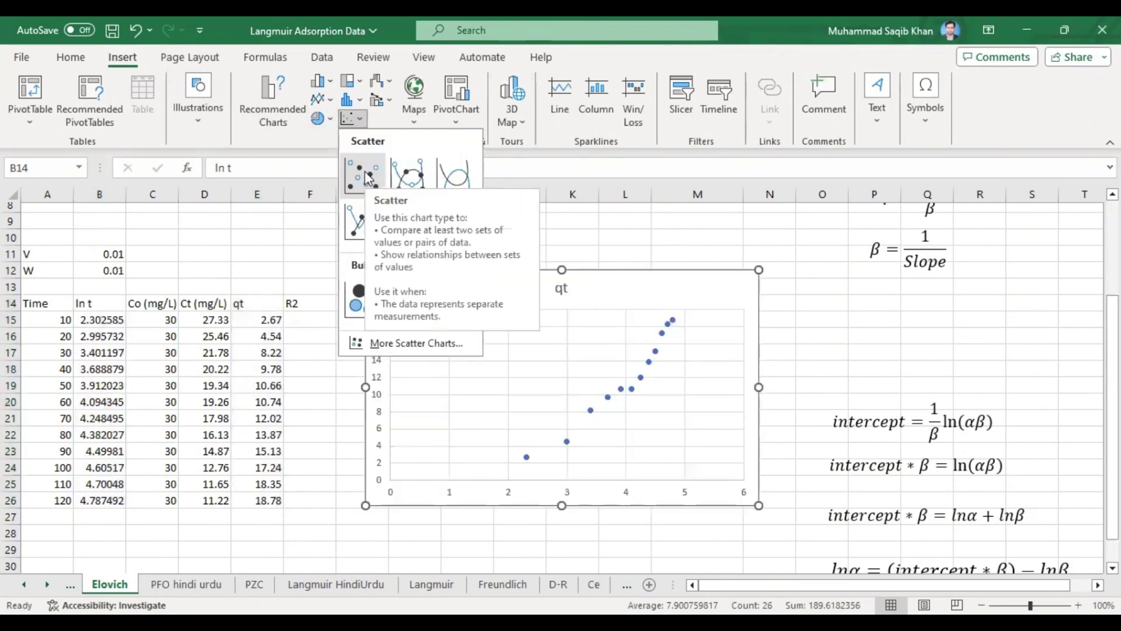
click(502, 298)
Link the chart title to the sheet heading in cell B1, "Elovich Adsorption Isotherm"
click(560, 288)
text(=)
scroll(817, 263, up, 3)
click(730, 225)
key(Return)
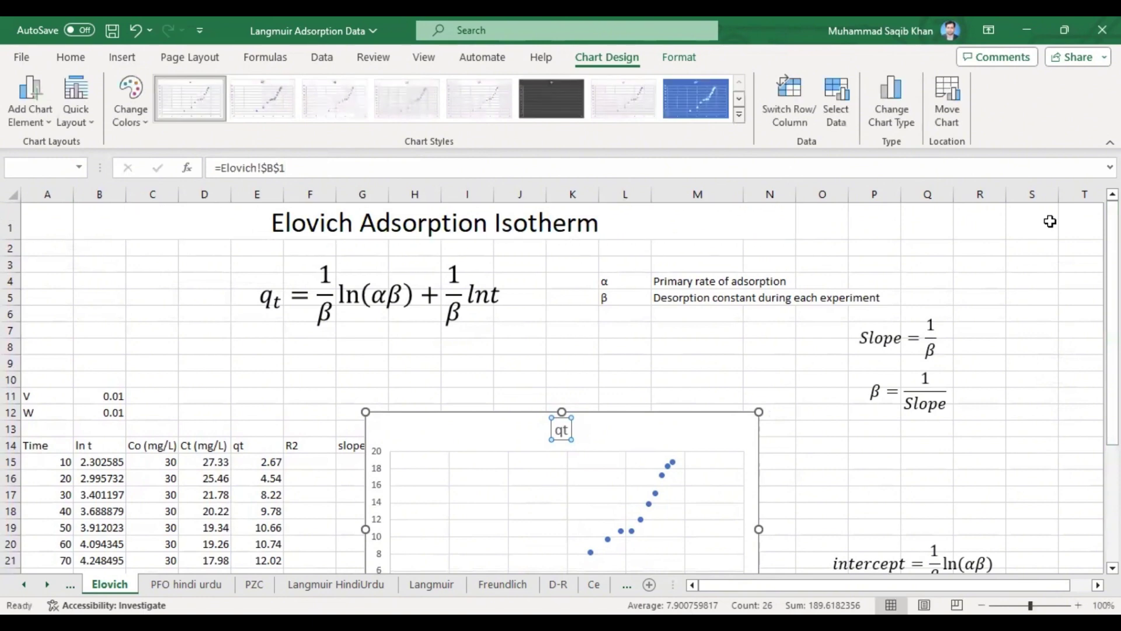
drag(1112, 309, 1112, 334)
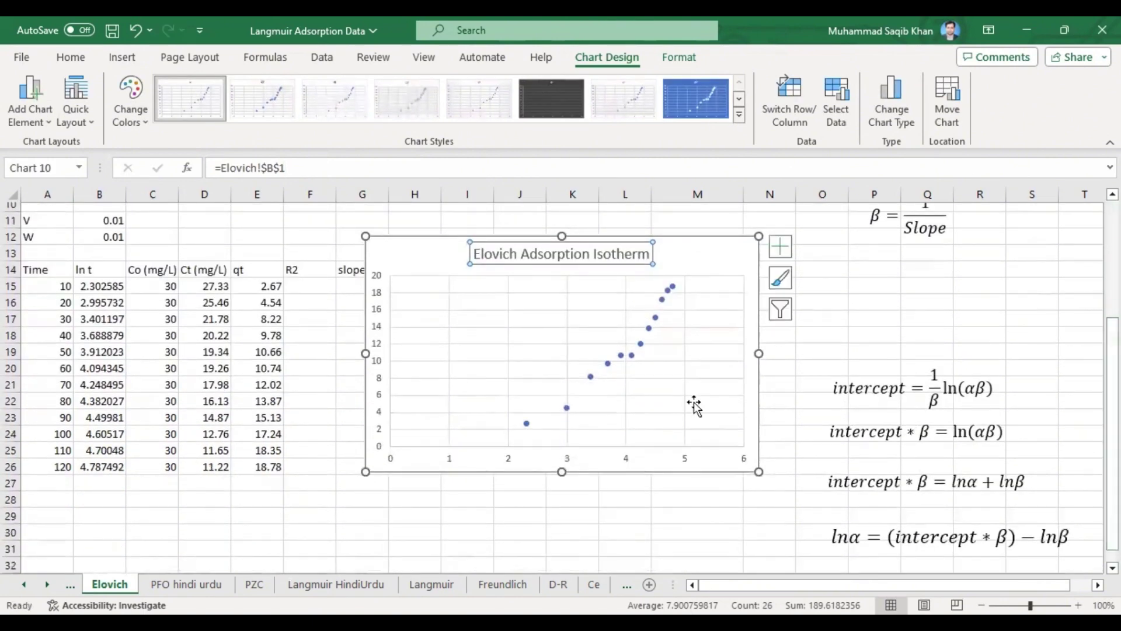
Add a linear trendline to the qt series and display its equation and R-squared value on the chart
click(609, 367)
click(780, 245)
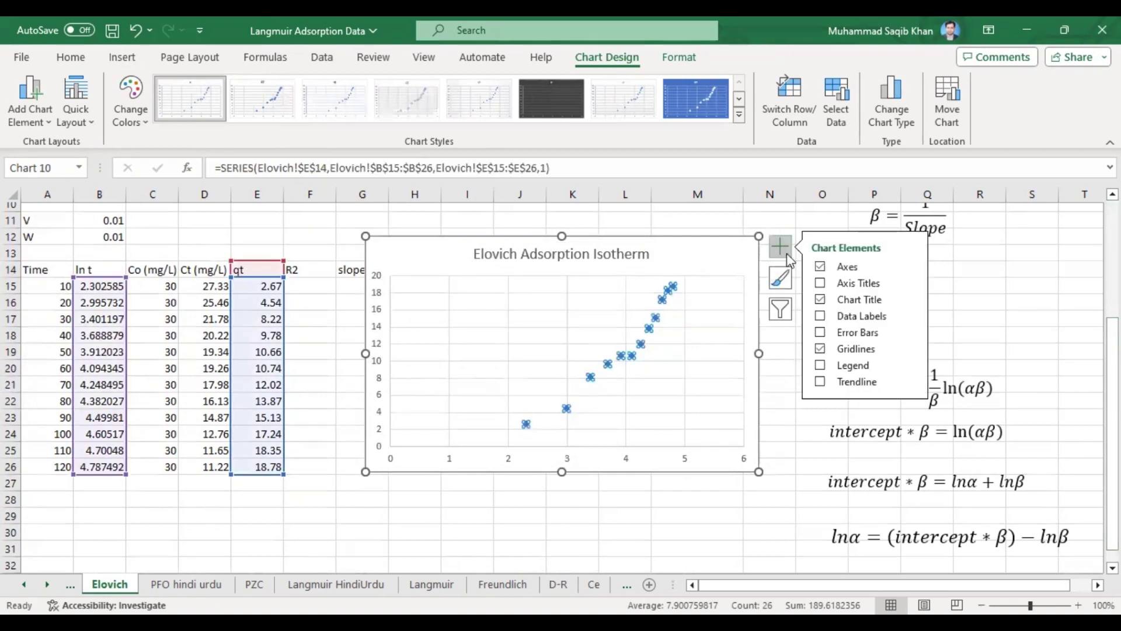
click(915, 388)
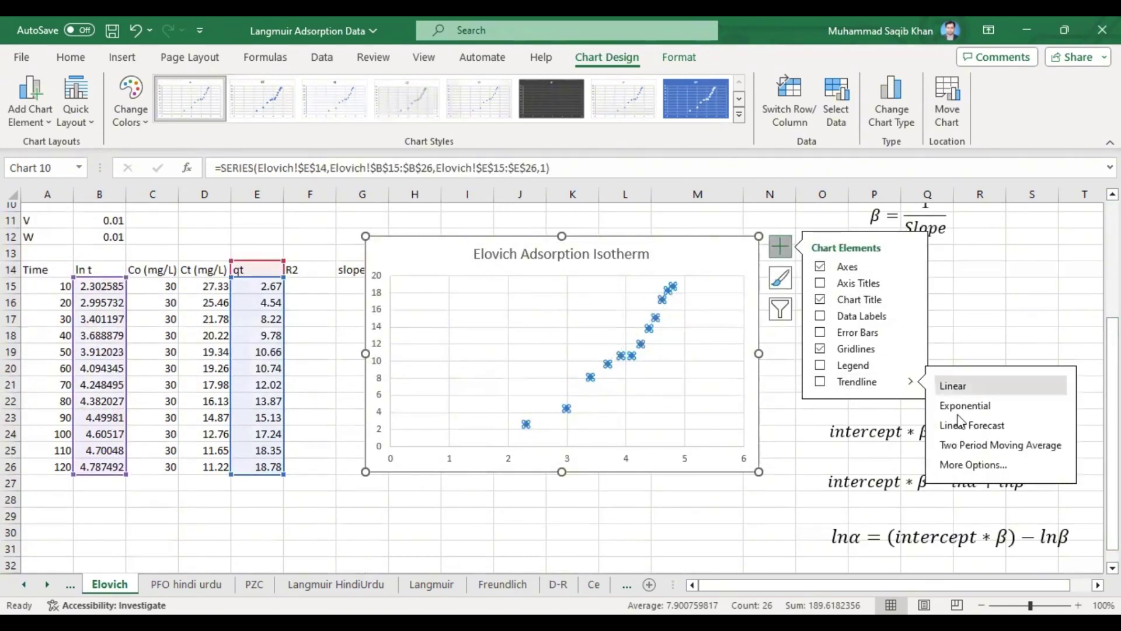
click(958, 463)
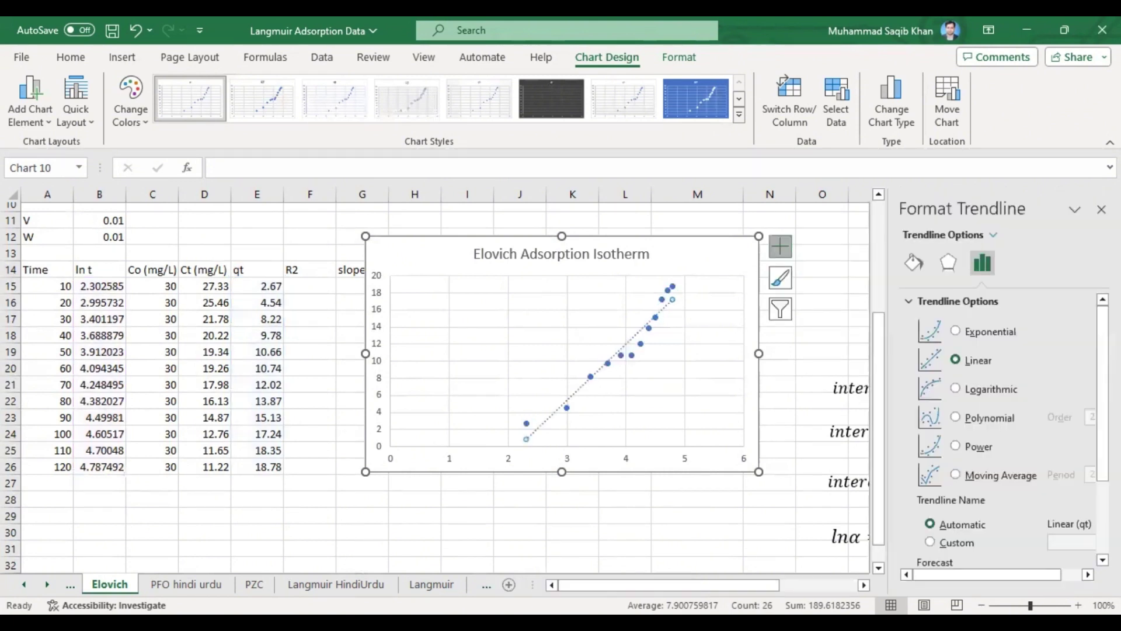
drag(1103, 391, 1103, 464)
click(962, 531)
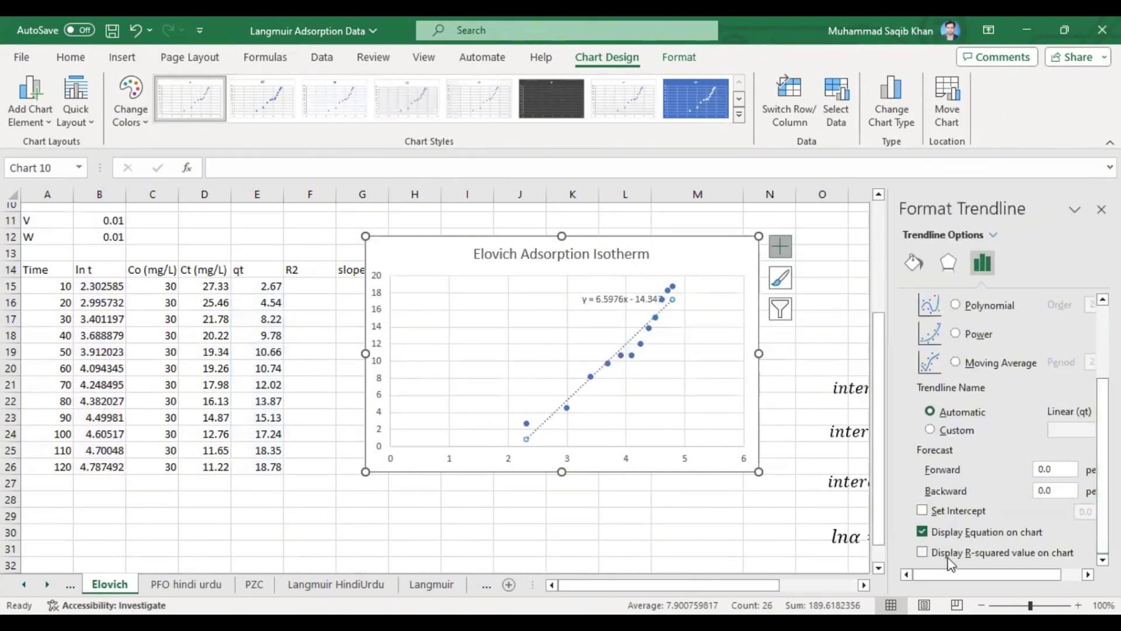
click(949, 554)
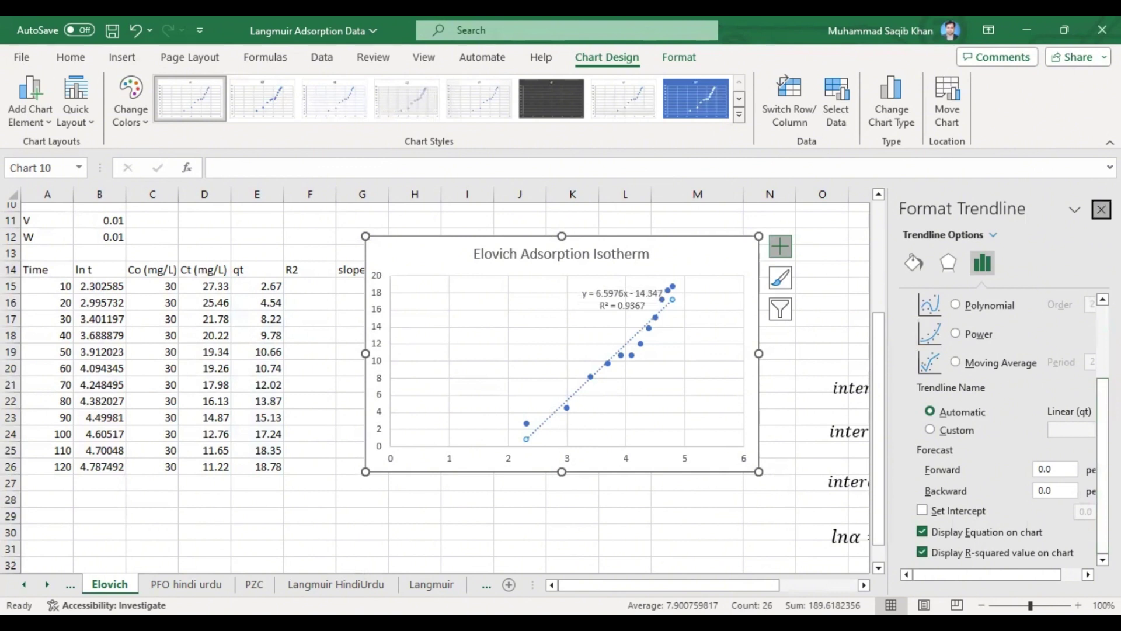
click(1101, 209)
Move the trendline equation label to the plot's empty upper-left area and reposition the chart below the row 14 result headers
click(604, 314)
drag(602, 314, 480, 309)
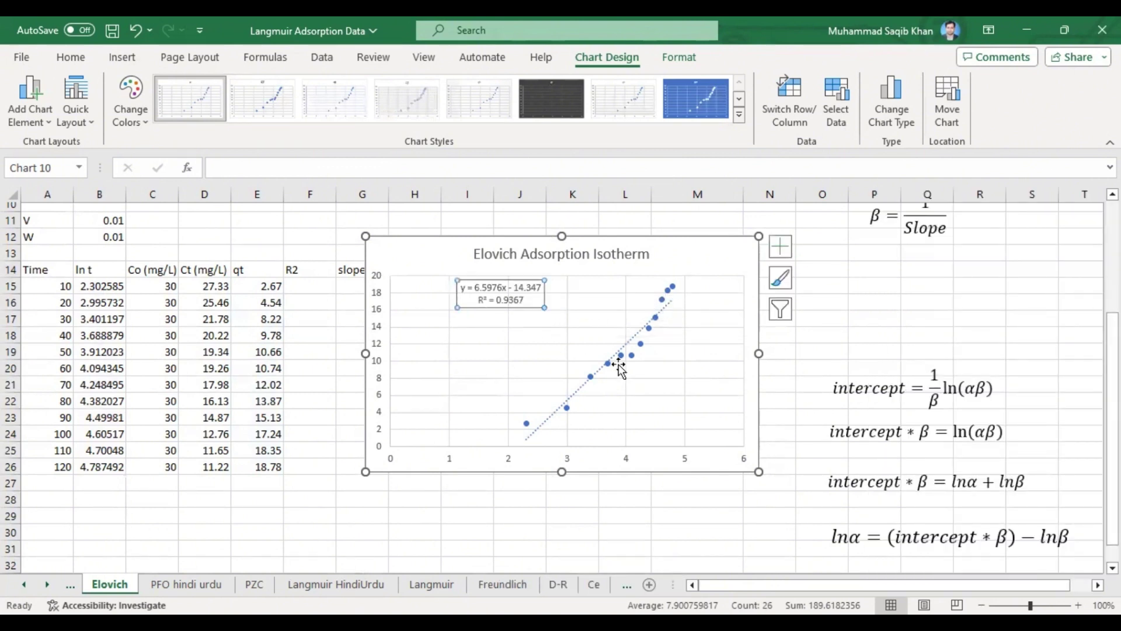
drag(401, 253, 346, 345)
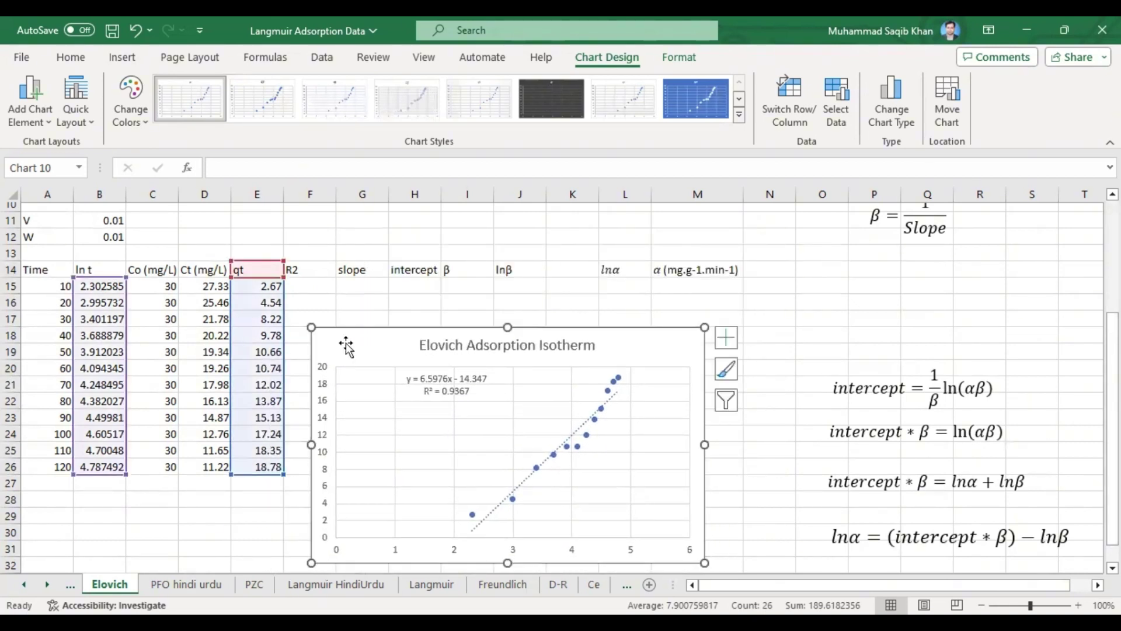
Enter the trendline's slope 6.5976 in G15 and its intercept -14.347 in H15
click(360, 286)
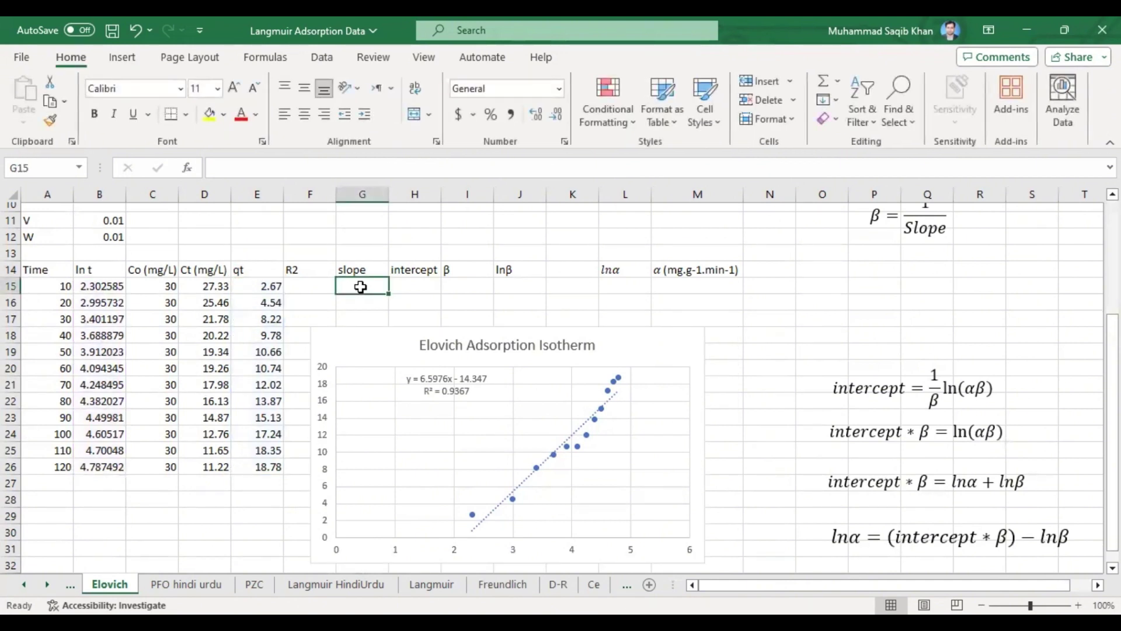
text(6)
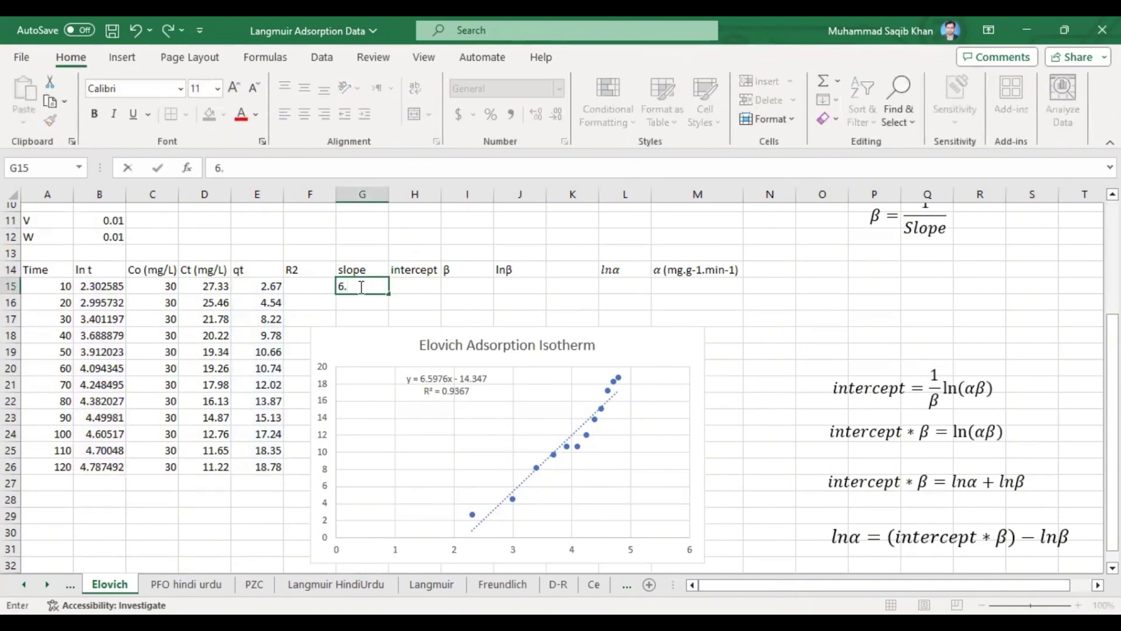
text(.59)
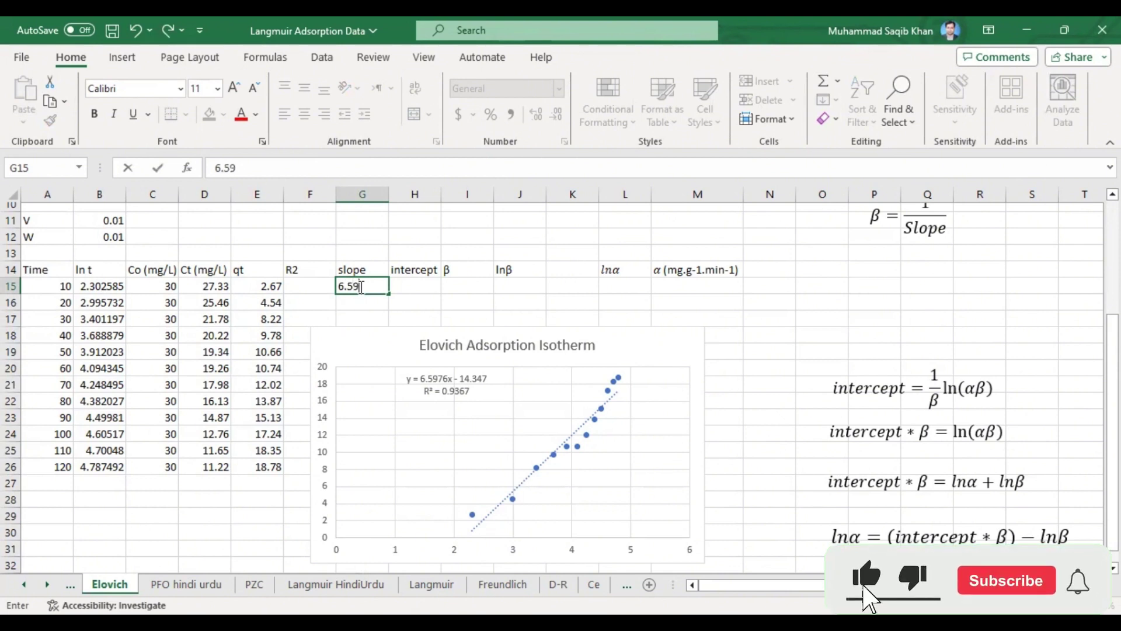
text(76)
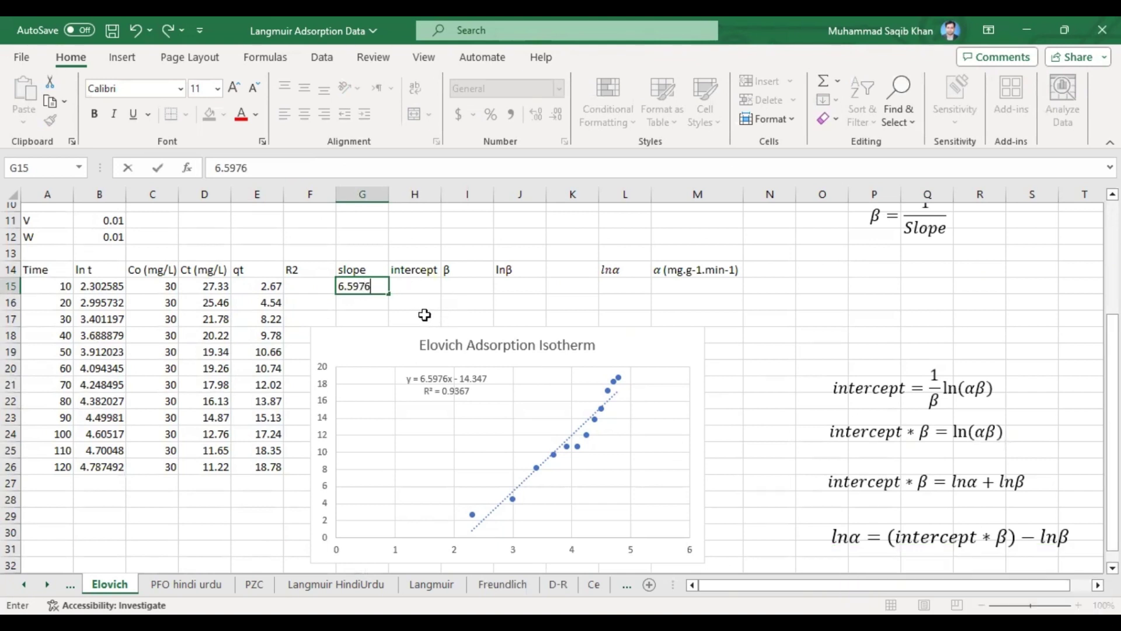
click(415, 286)
text(=)
text(14.347)
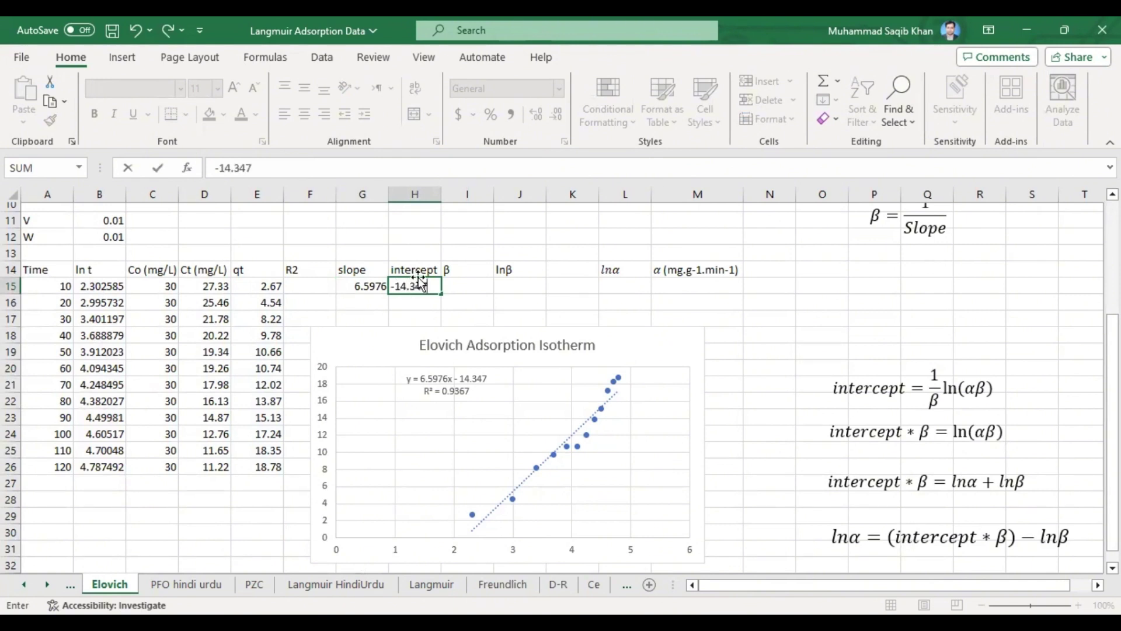
click(458, 281)
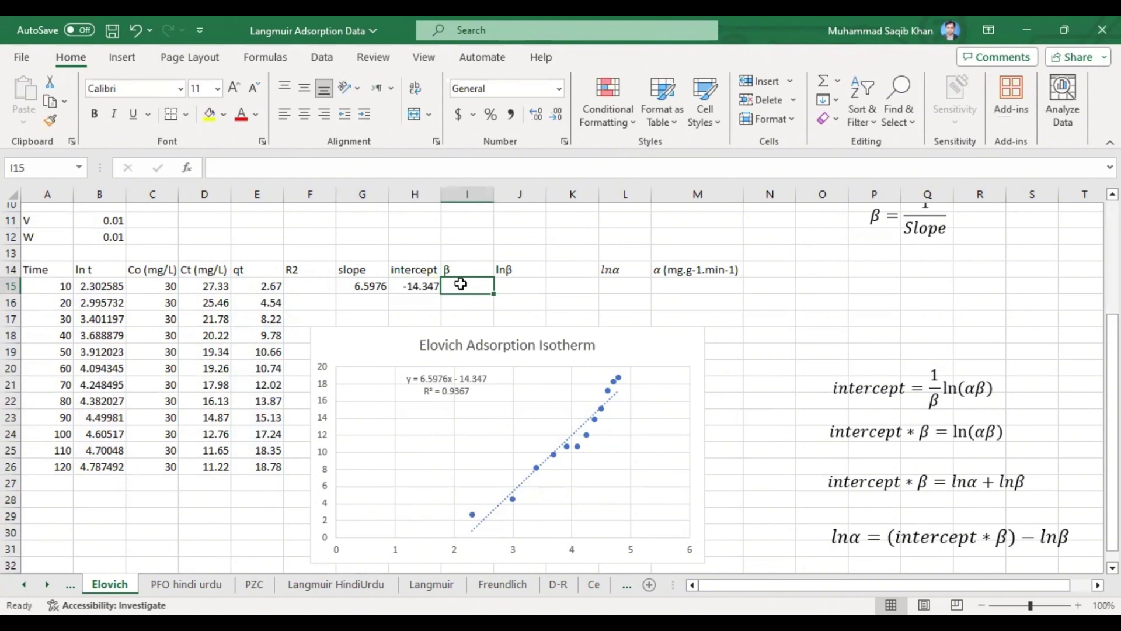
click(412, 286)
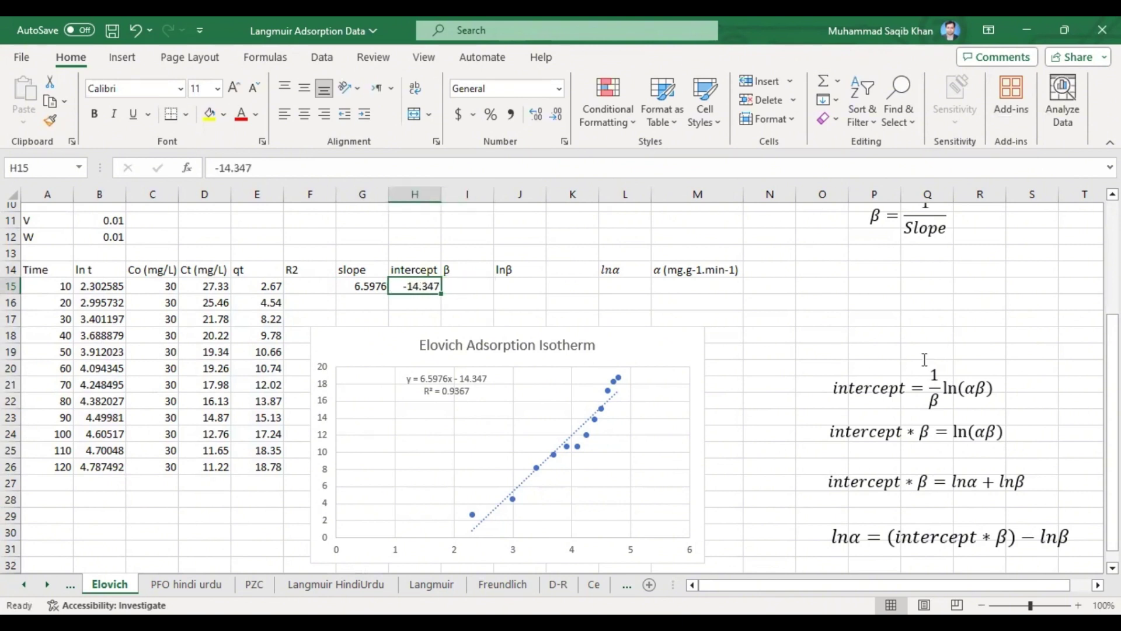
Move the Slope = 1/β and β = 1/Slope equation boxes down so they stack just above the intercept equations
click(906, 235)
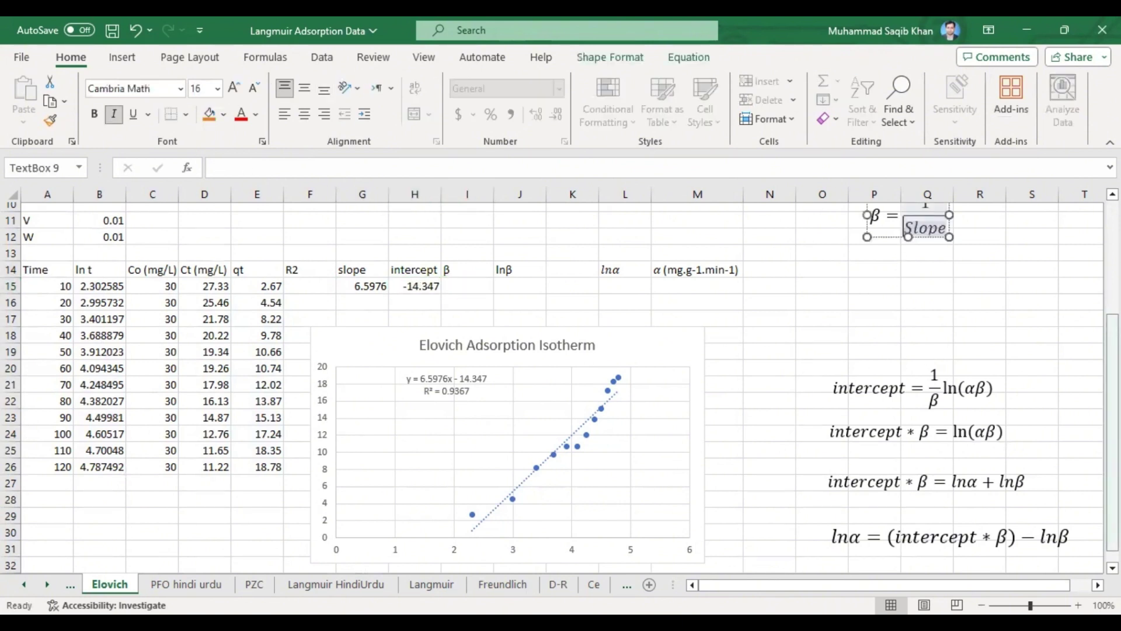
scroll(907, 231, up, 2)
click(884, 251)
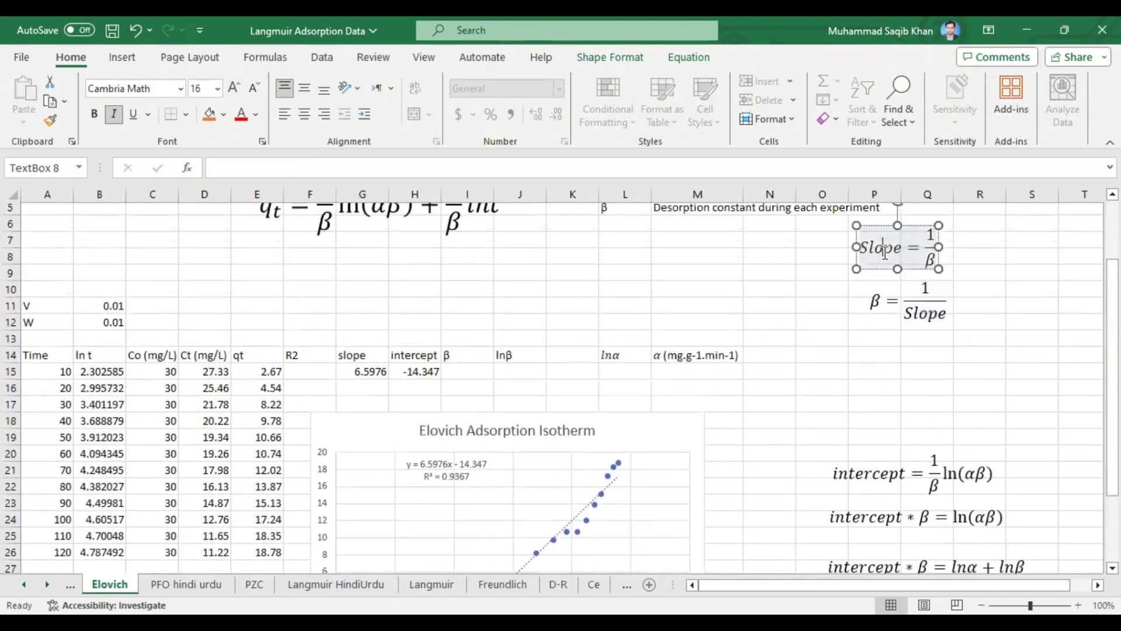
drag(877, 269, 850, 358)
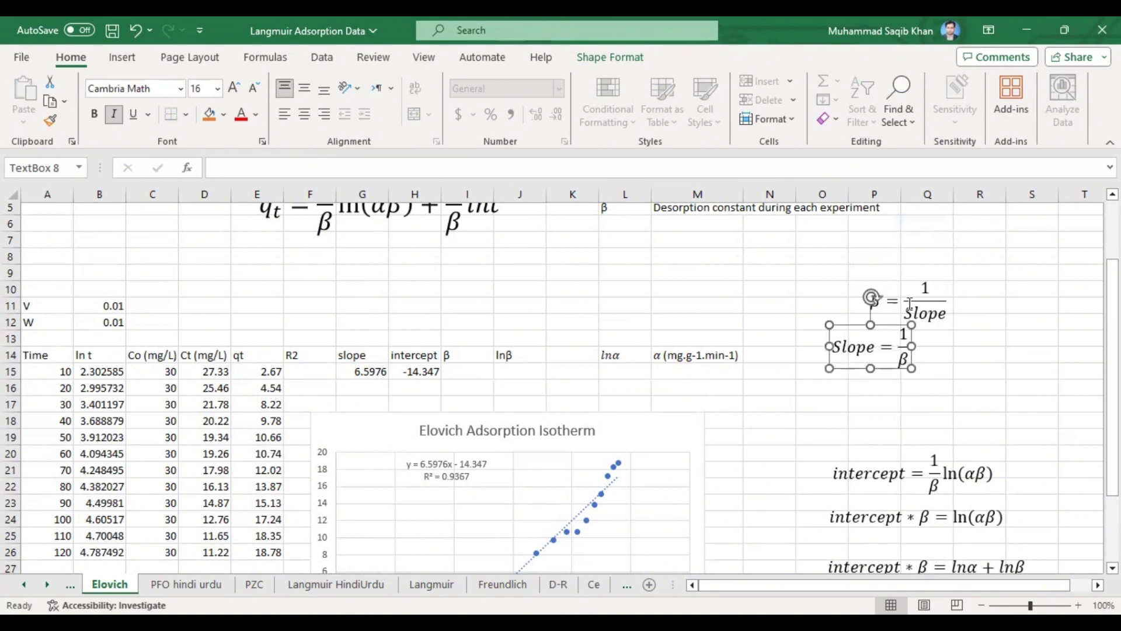
click(915, 299)
drag(930, 323, 899, 425)
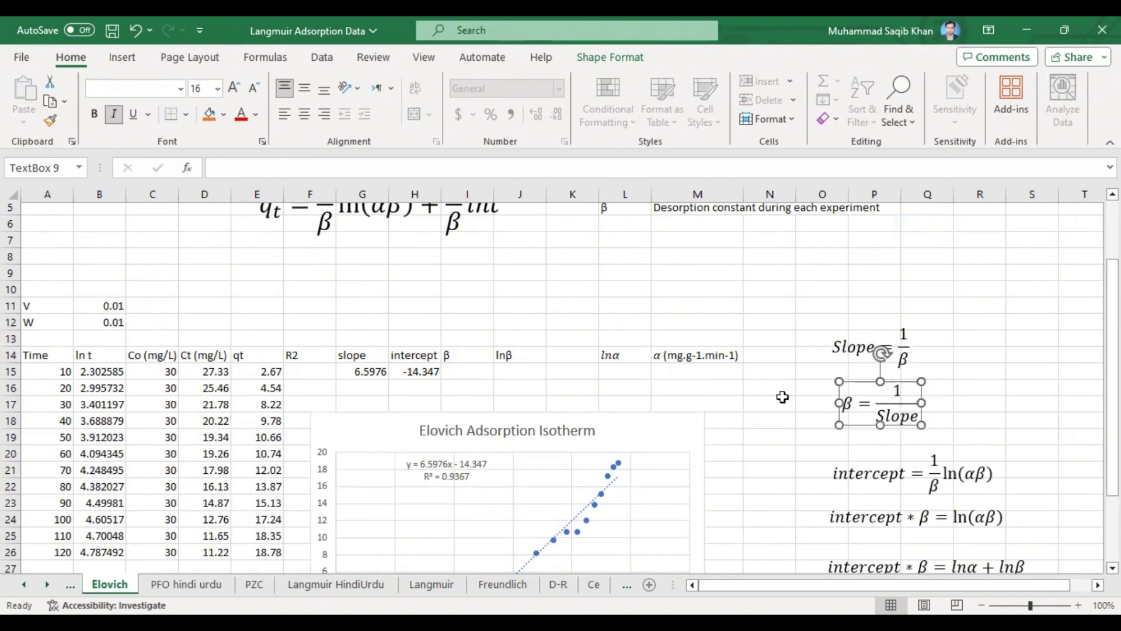
Calculate β in I15 with the formula =1/G15
click(478, 376)
text(=)
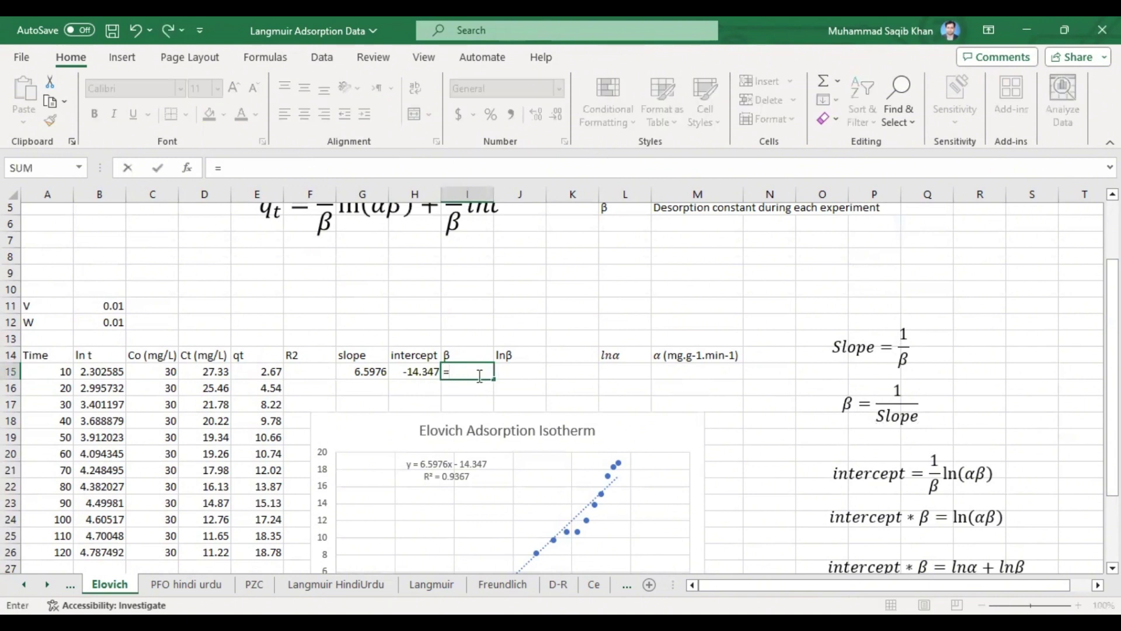
text(1/)
click(369, 371)
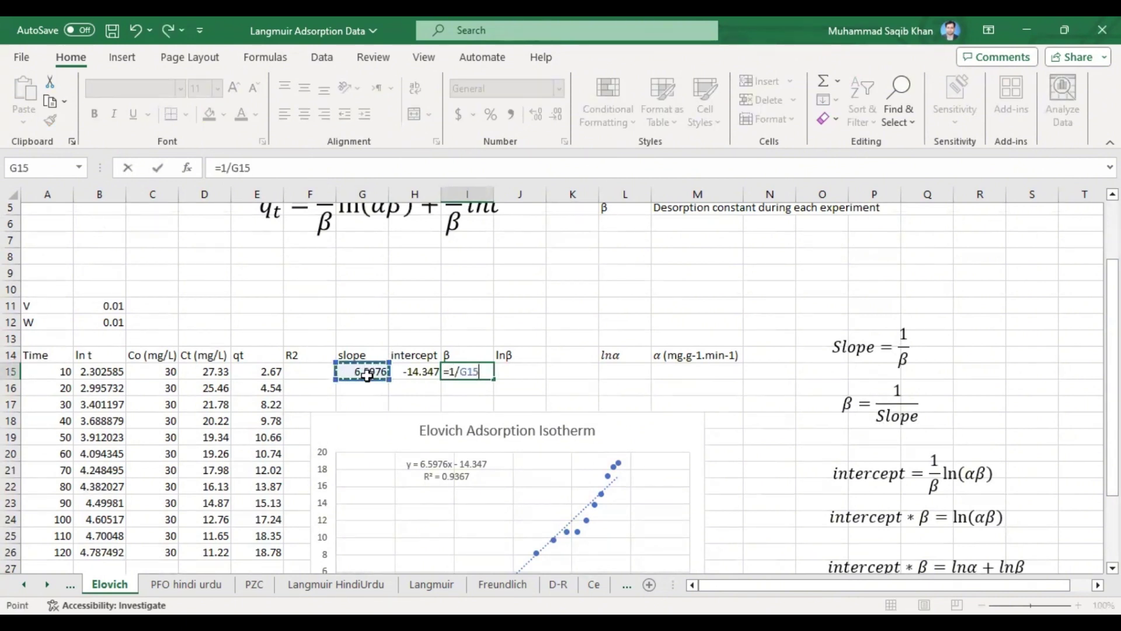
key(Return)
click(455, 370)
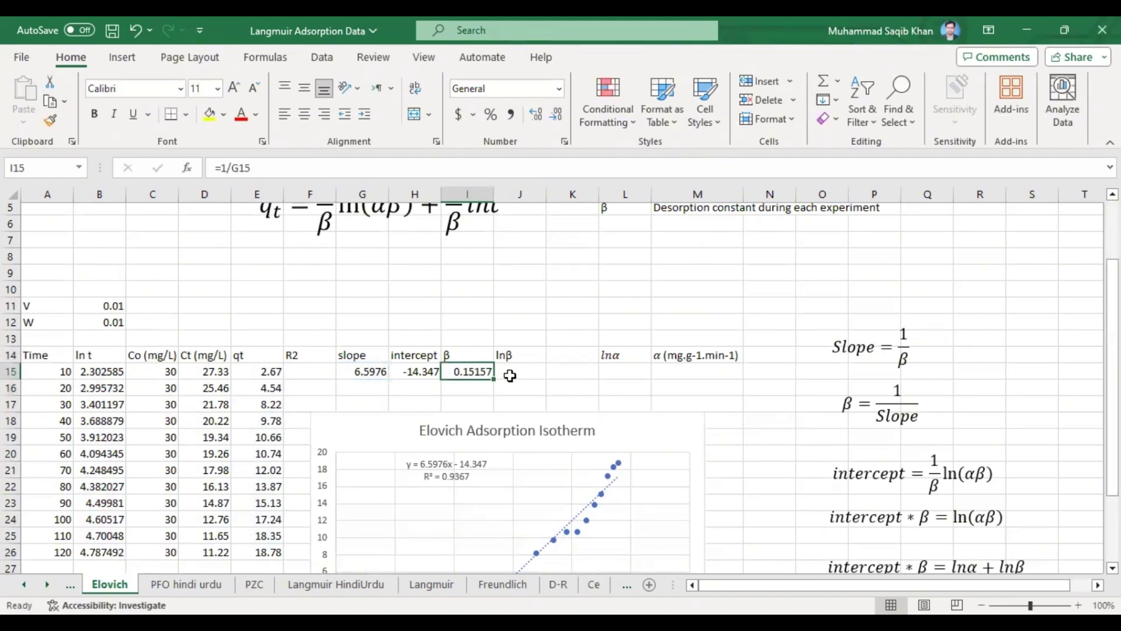
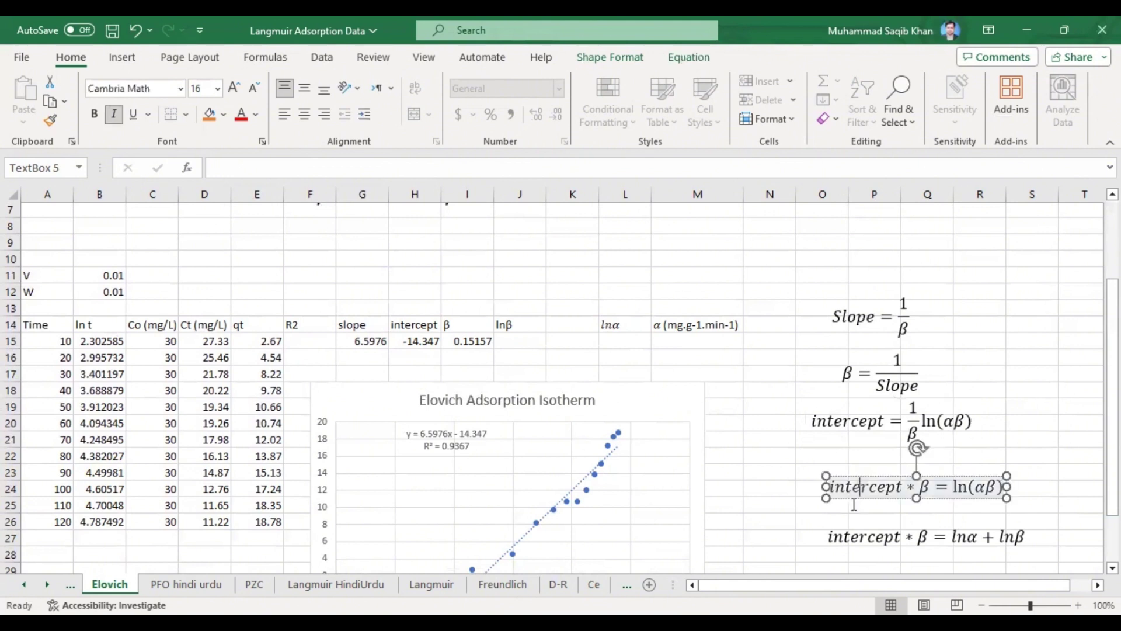
Move the ln(αβ), lnα + lnβ and lnα = (intercept * β) − lnβ equation boxes up, stacked closely beneath the first intercept equation
drag(852, 497, 834, 471)
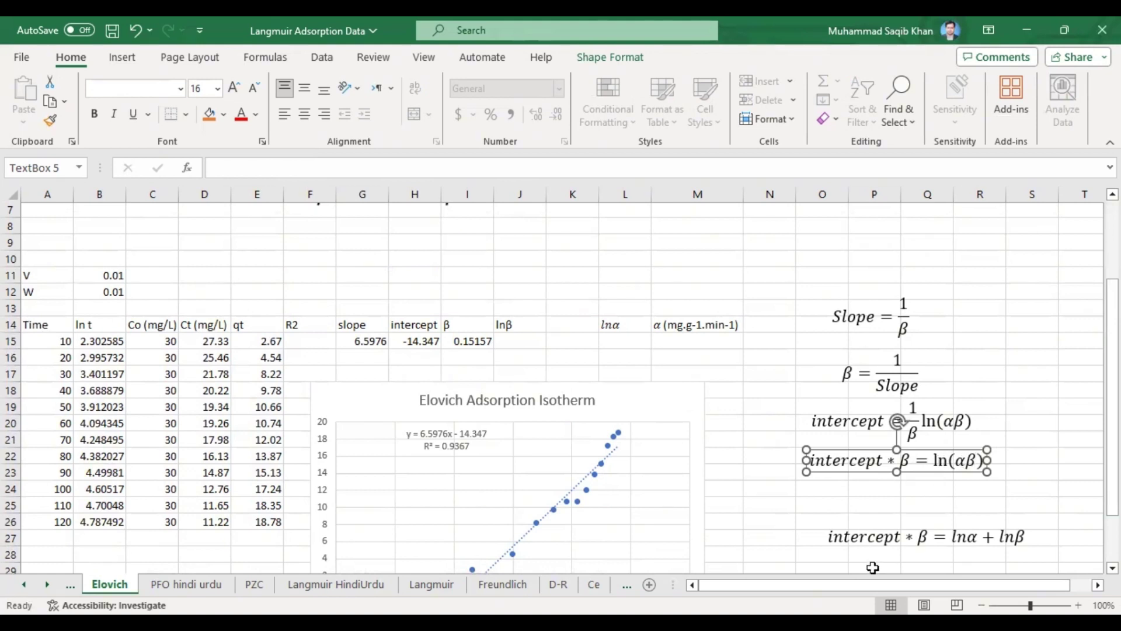
click(873, 539)
drag(870, 528, 856, 488)
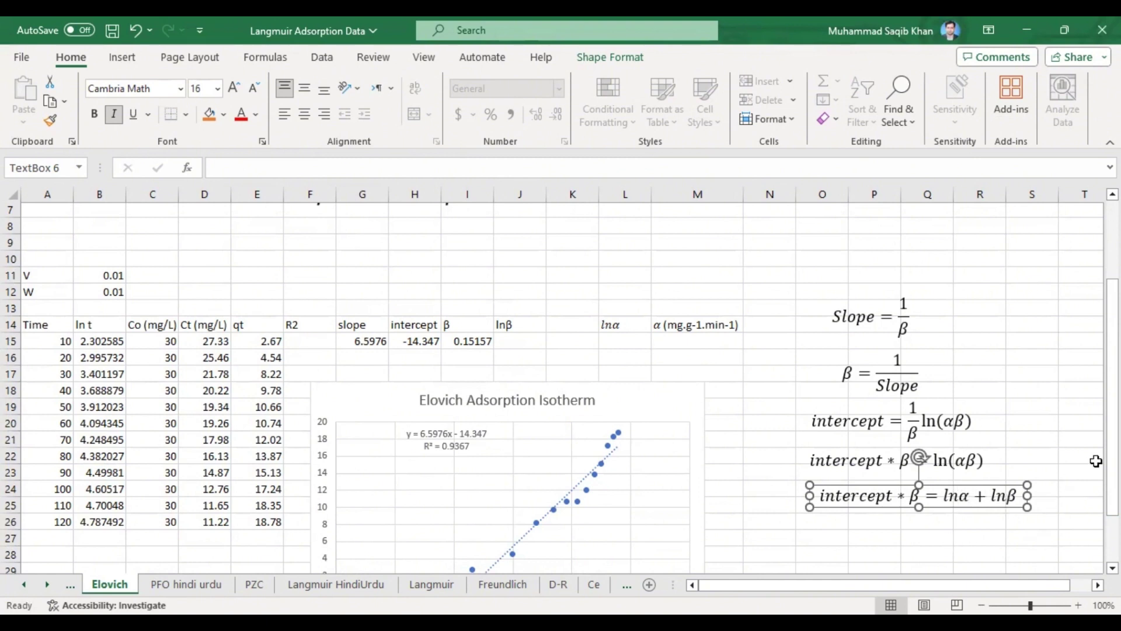
drag(1112, 421, 1112, 454)
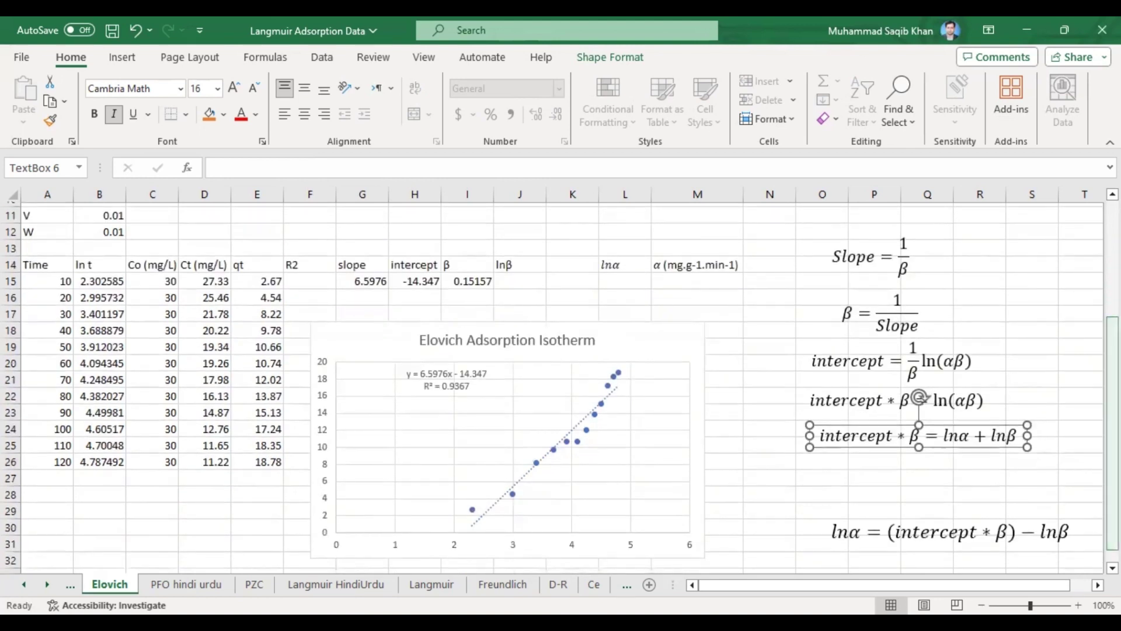
click(920, 530)
drag(901, 520, 879, 459)
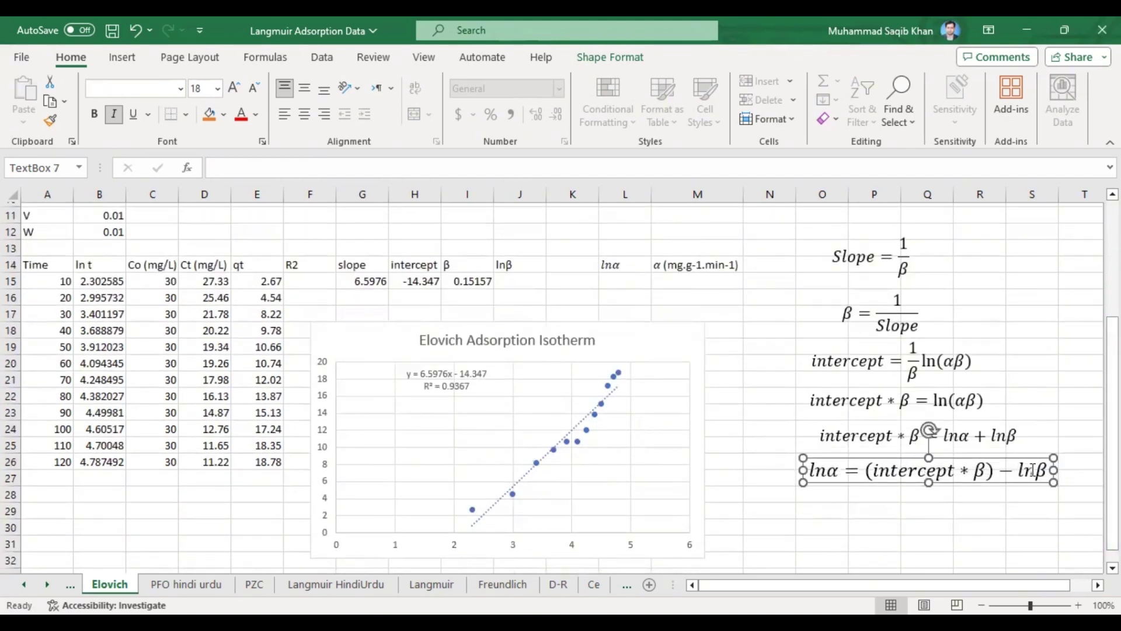
drag(1113, 467, 1112, 442)
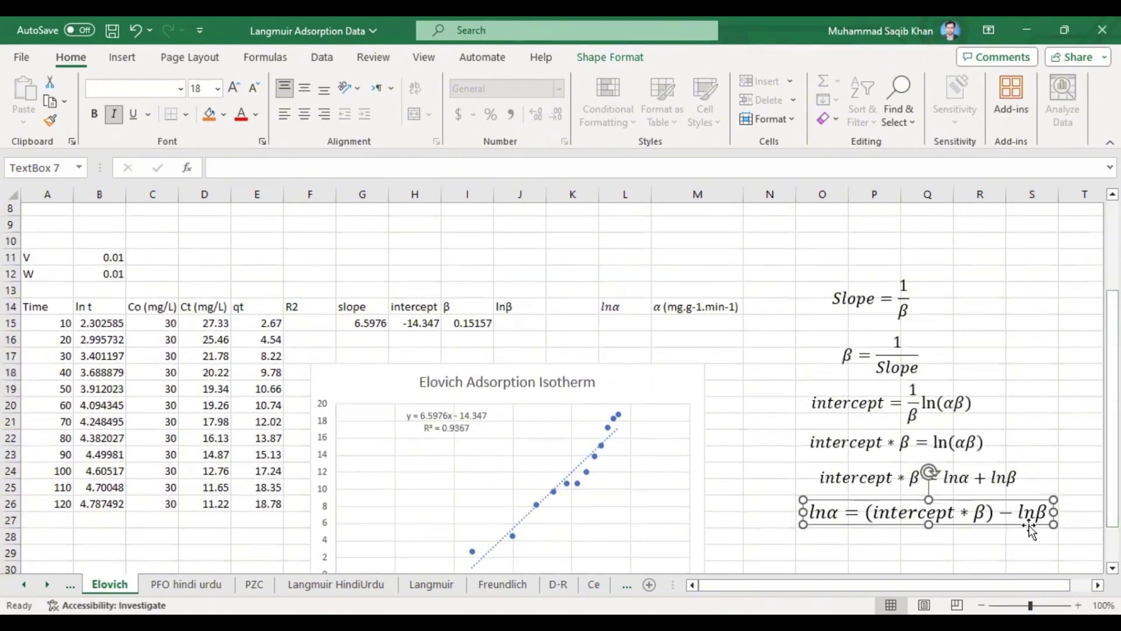
Calculate lnβ in J15 with the formula =LN(I15)
click(530, 325)
text(=)
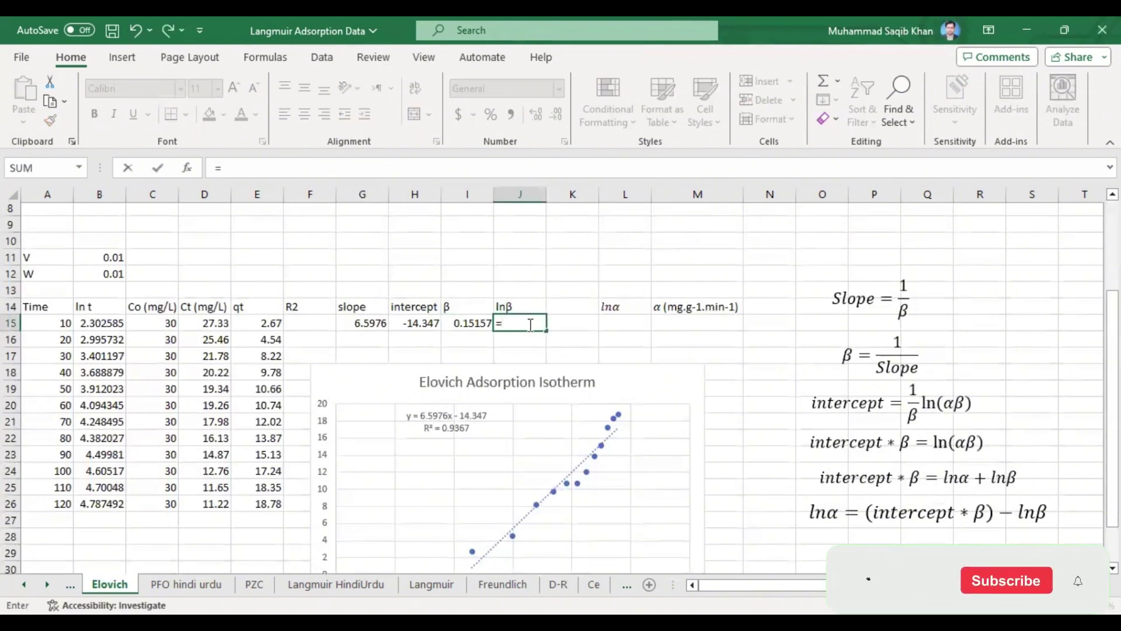
text(ln)
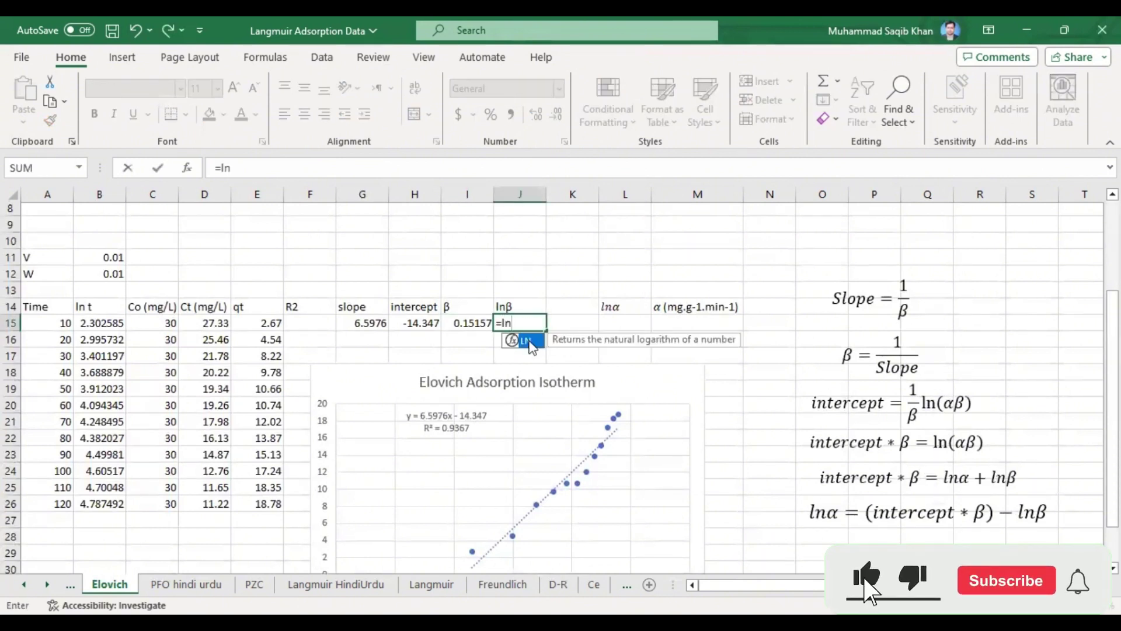
key(Tab)
click(464, 321)
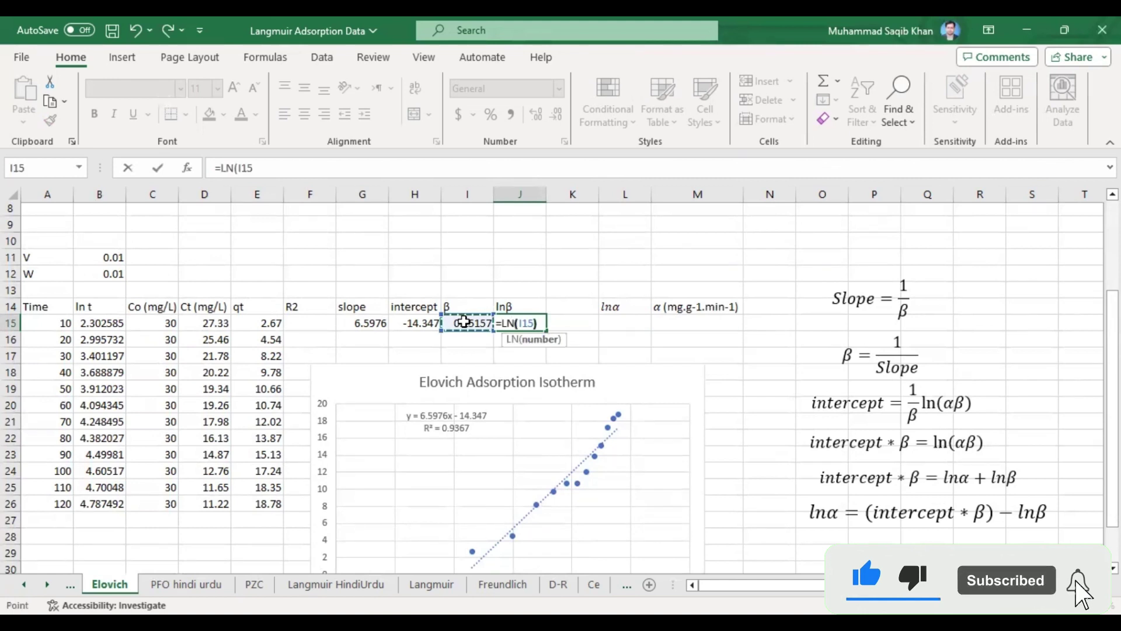
text())
key(Return)
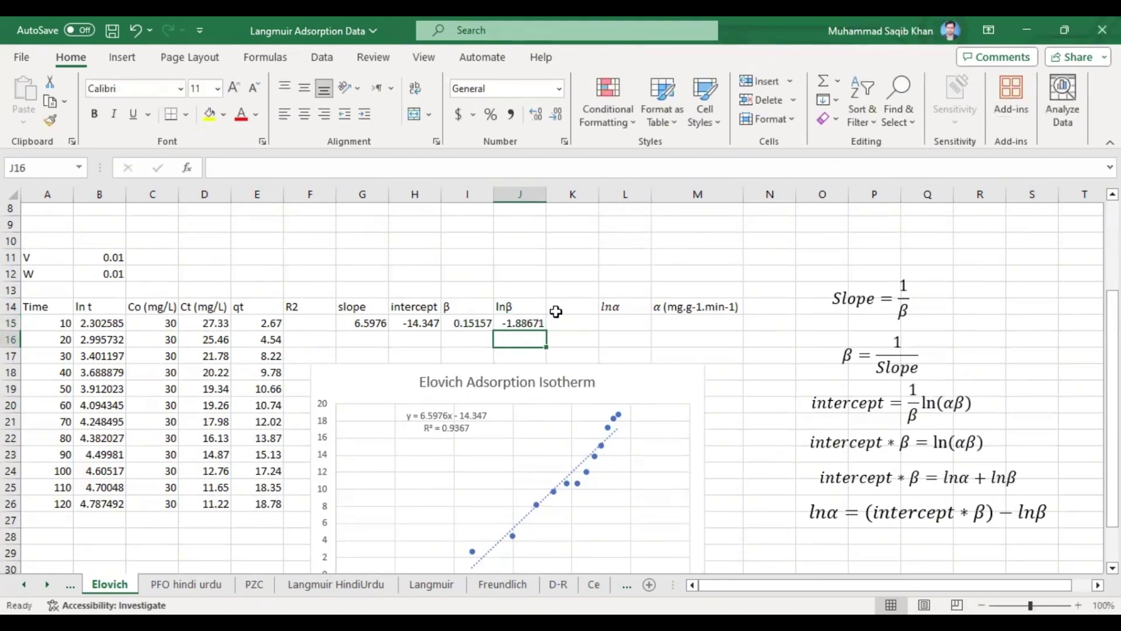
Label K14 as intercept*β with the β in bold, and widen column K to fit the header
double_click(445, 305)
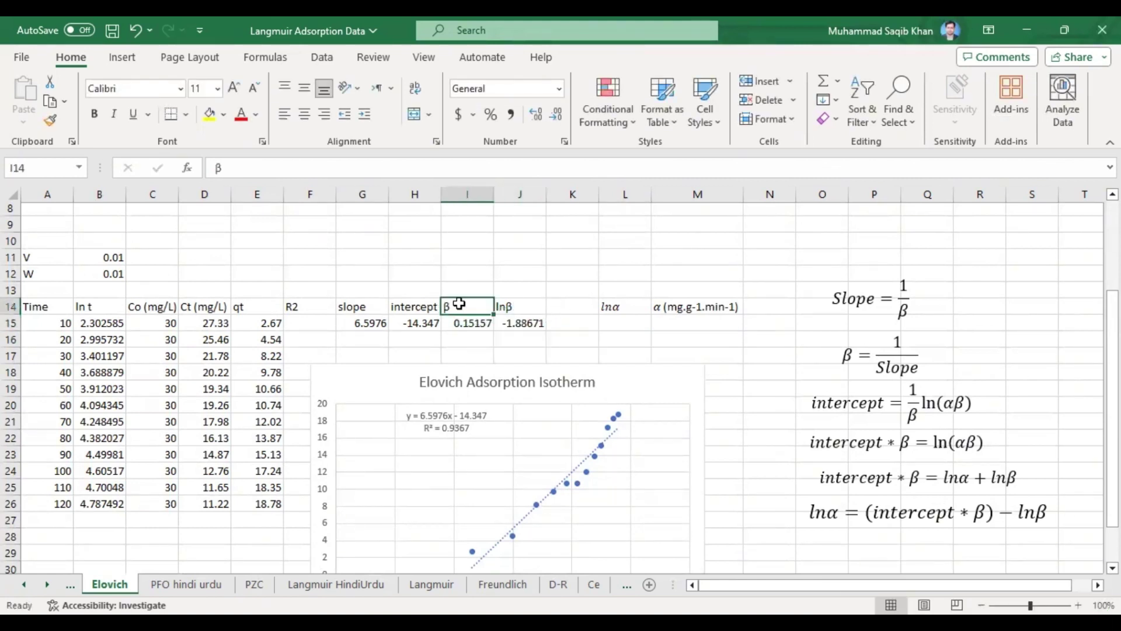
double_click(445, 305)
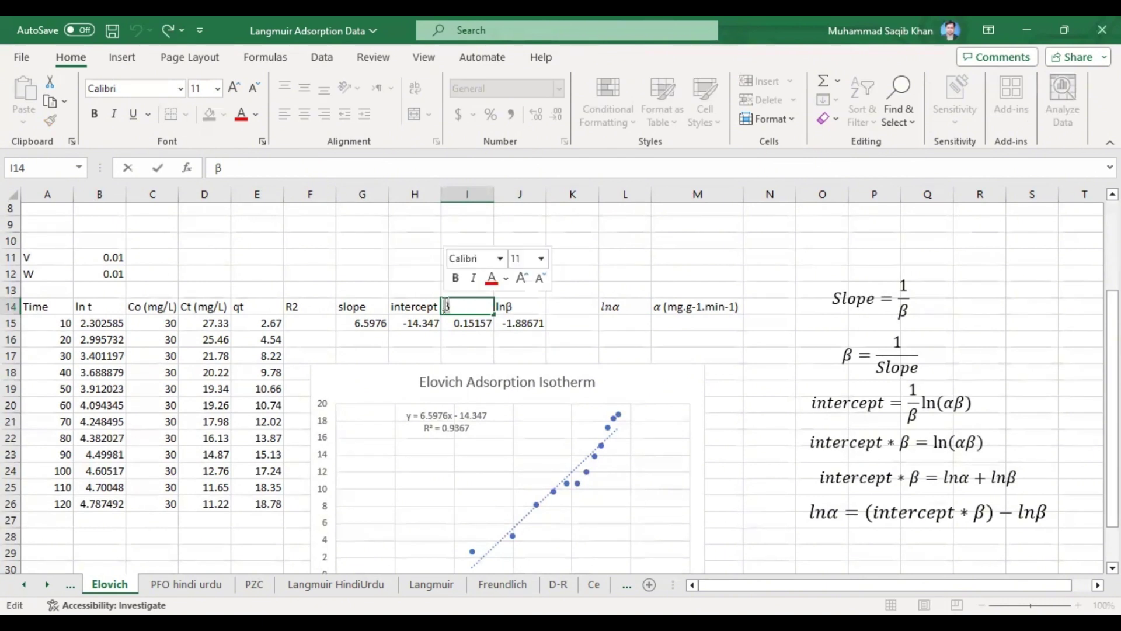
click(561, 304)
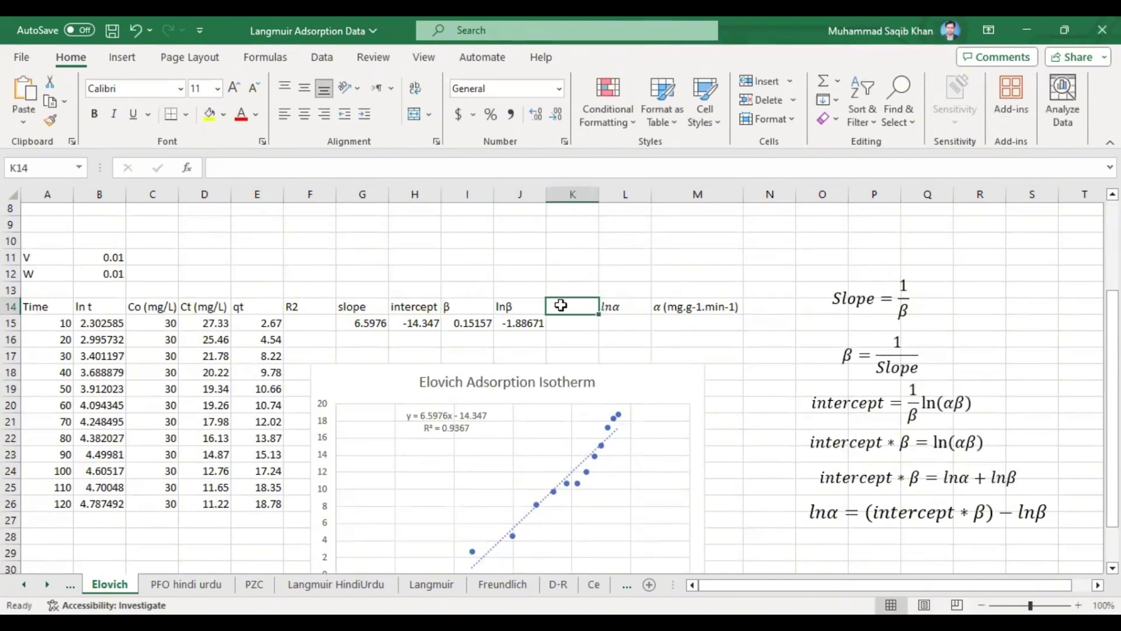
text(i)
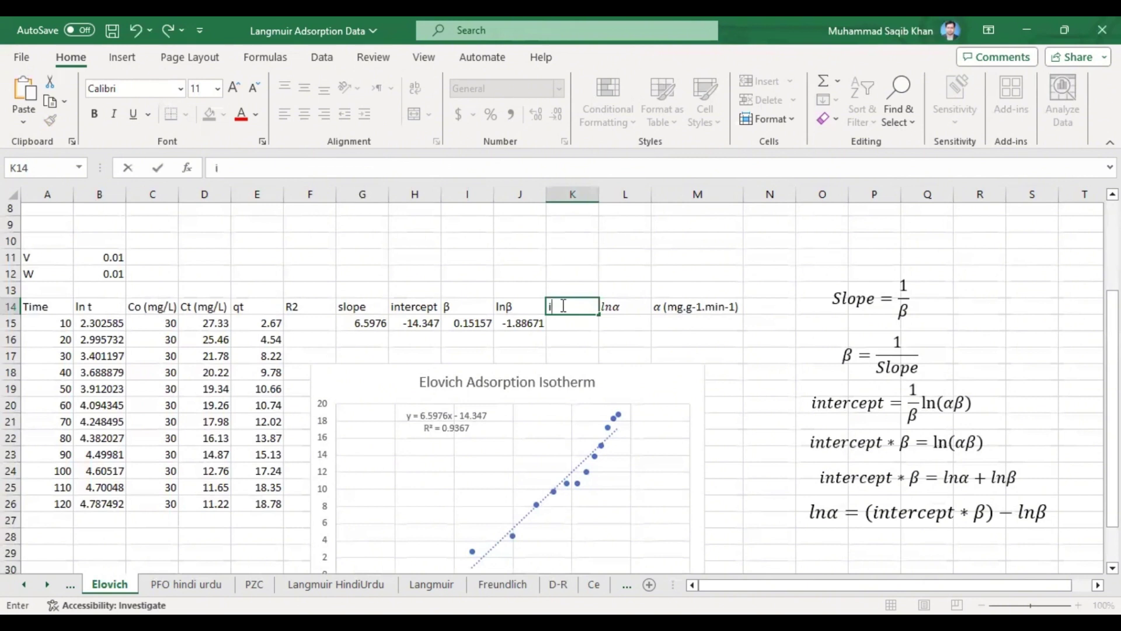
text(ntercept)
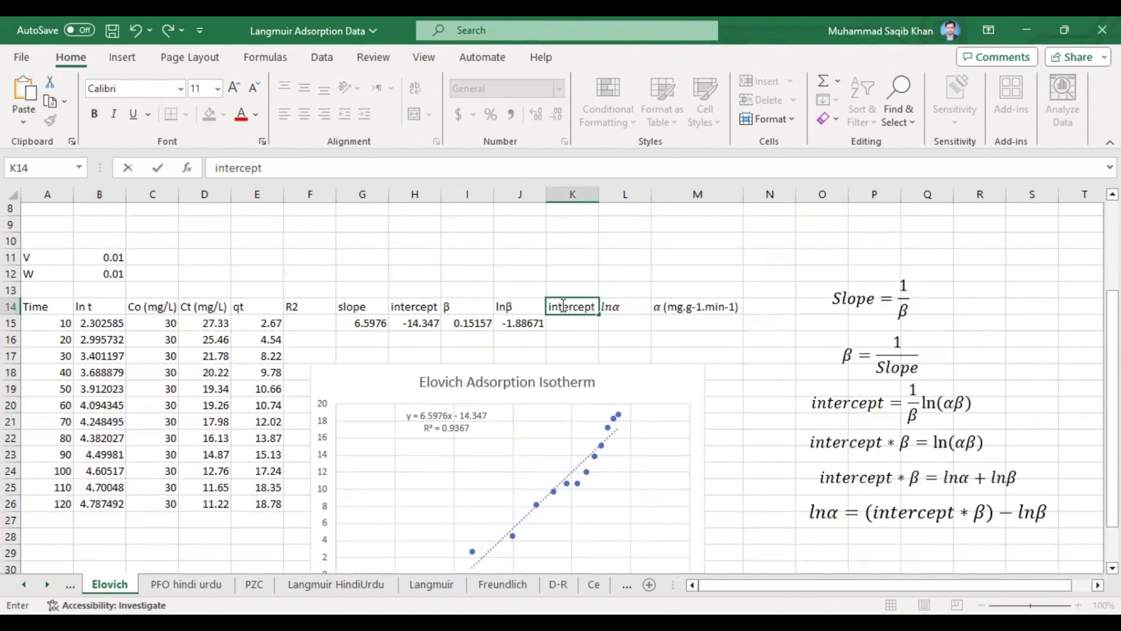
text(*)
key(ctrl+b)
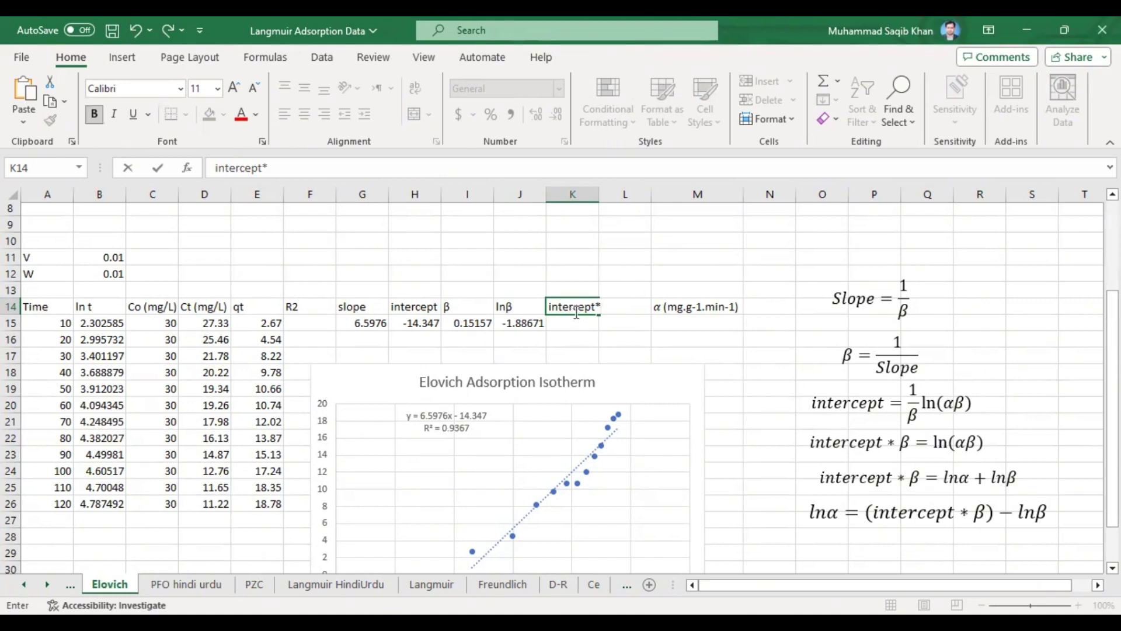
text(β)
key(Return)
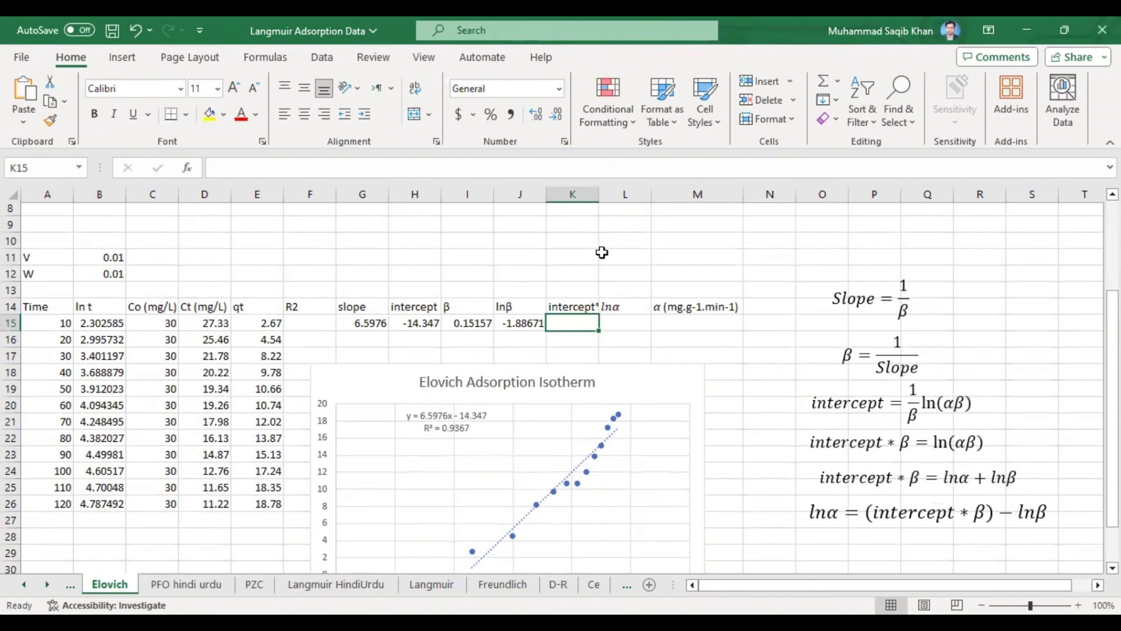
drag(599, 194, 622, 193)
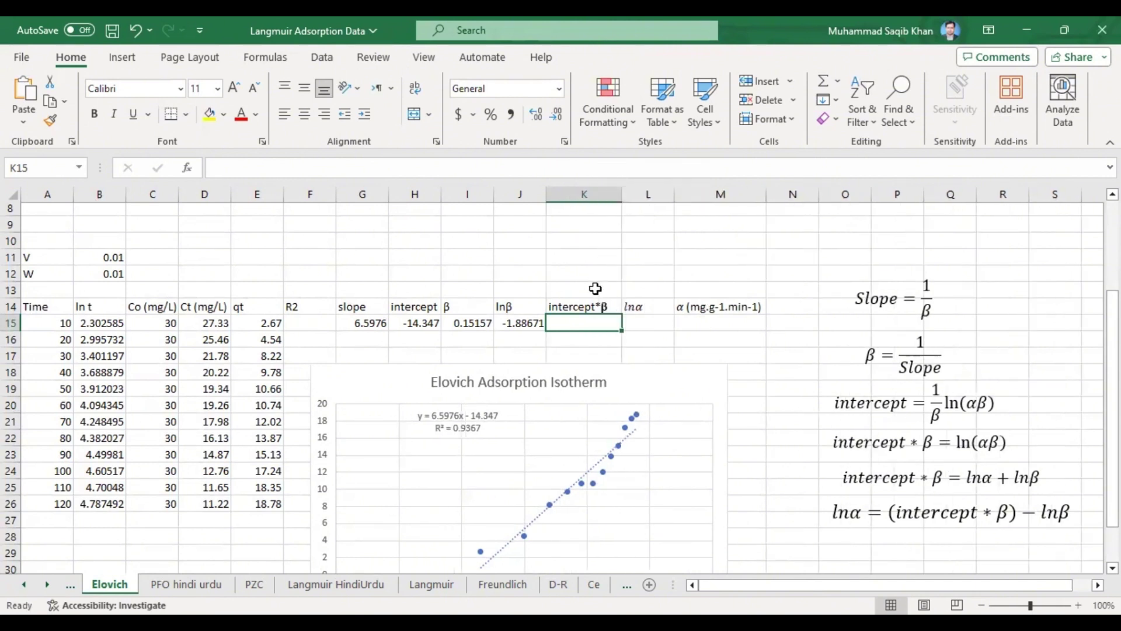
Calculate intercept*β in K15 with the formula =H15*I15
text(=)
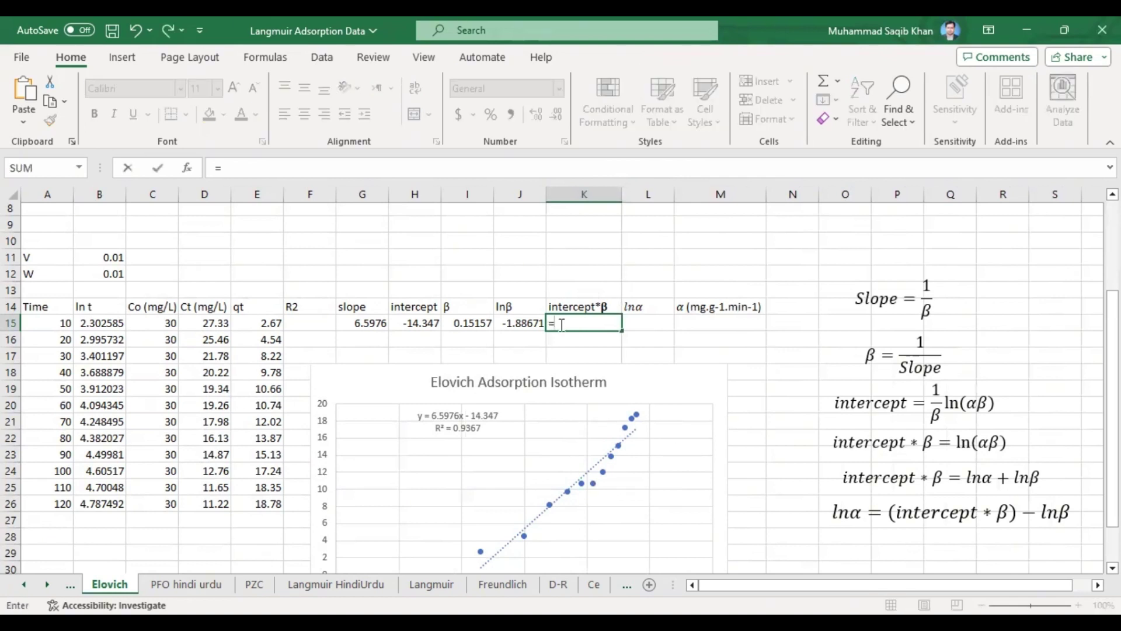
click(415, 323)
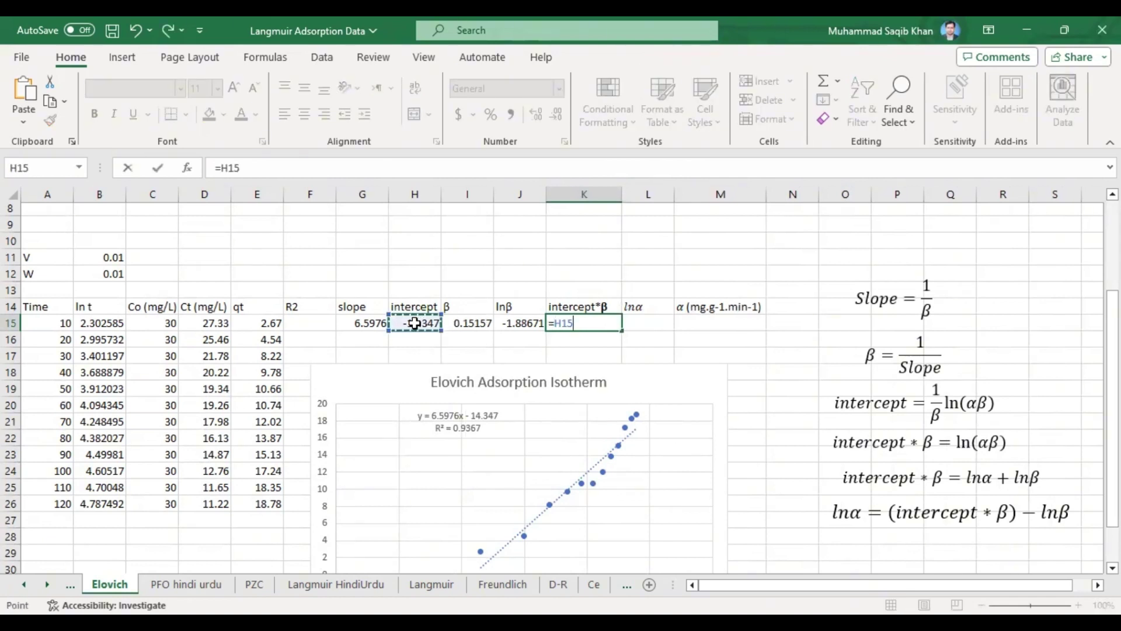
text(*)
click(458, 322)
key(Return)
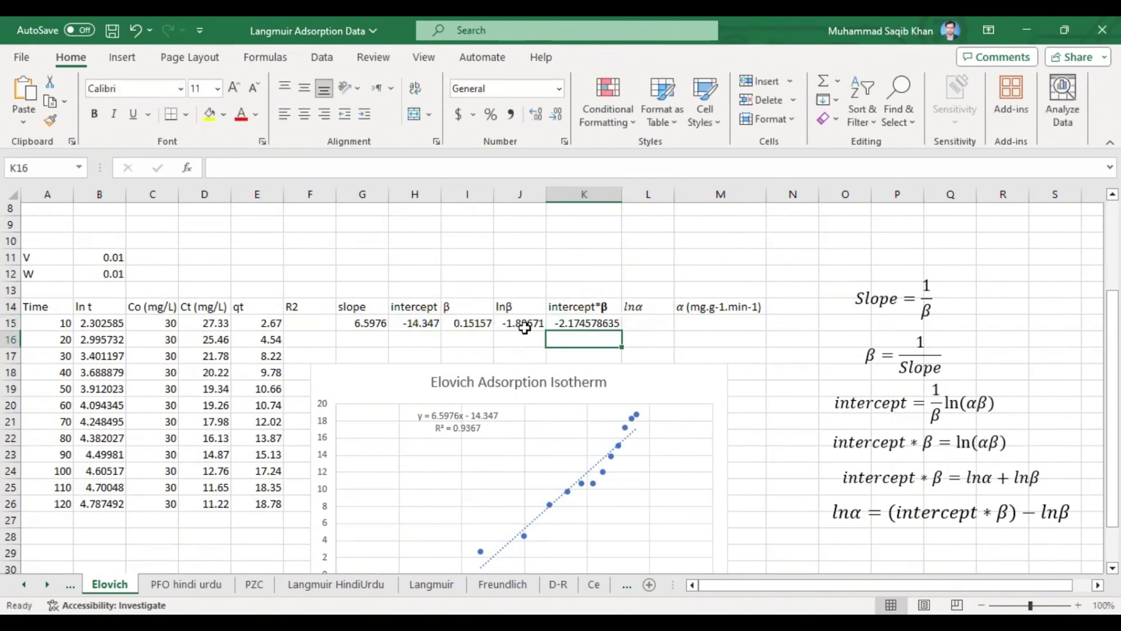
click(571, 323)
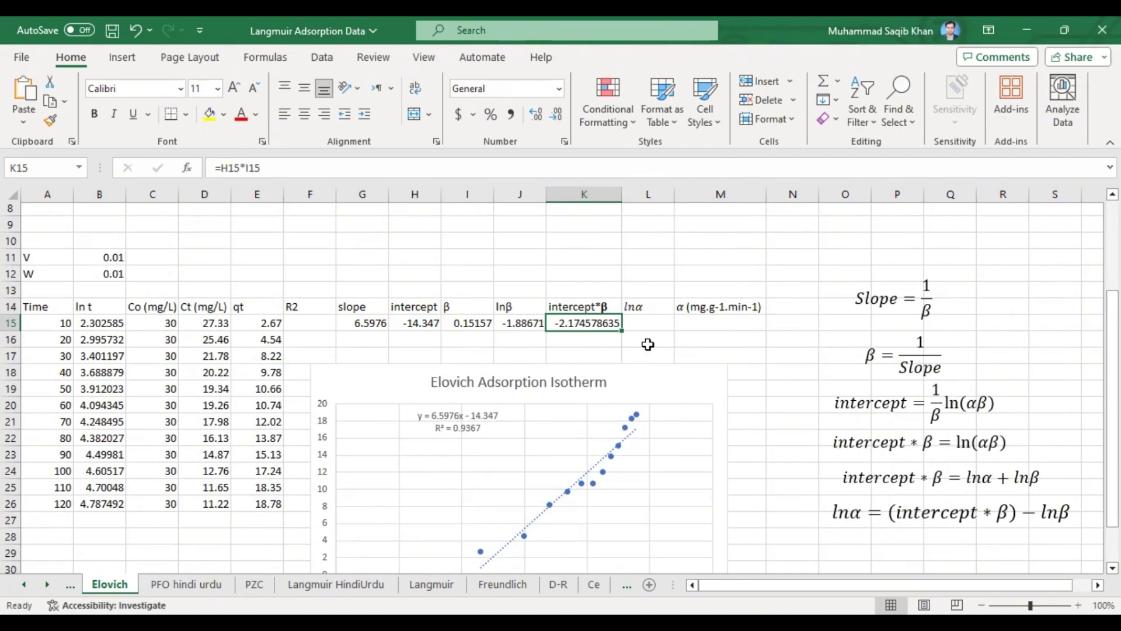
Calculate lnα in L15 with the formula =K15-J15
click(641, 325)
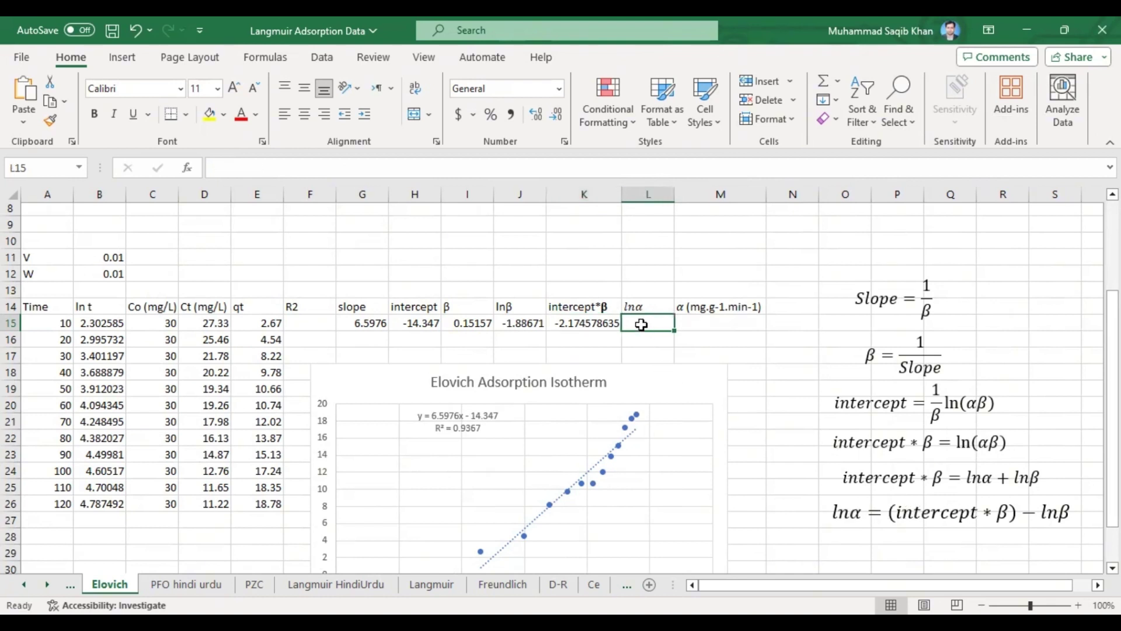
text(=)
click(570, 323)
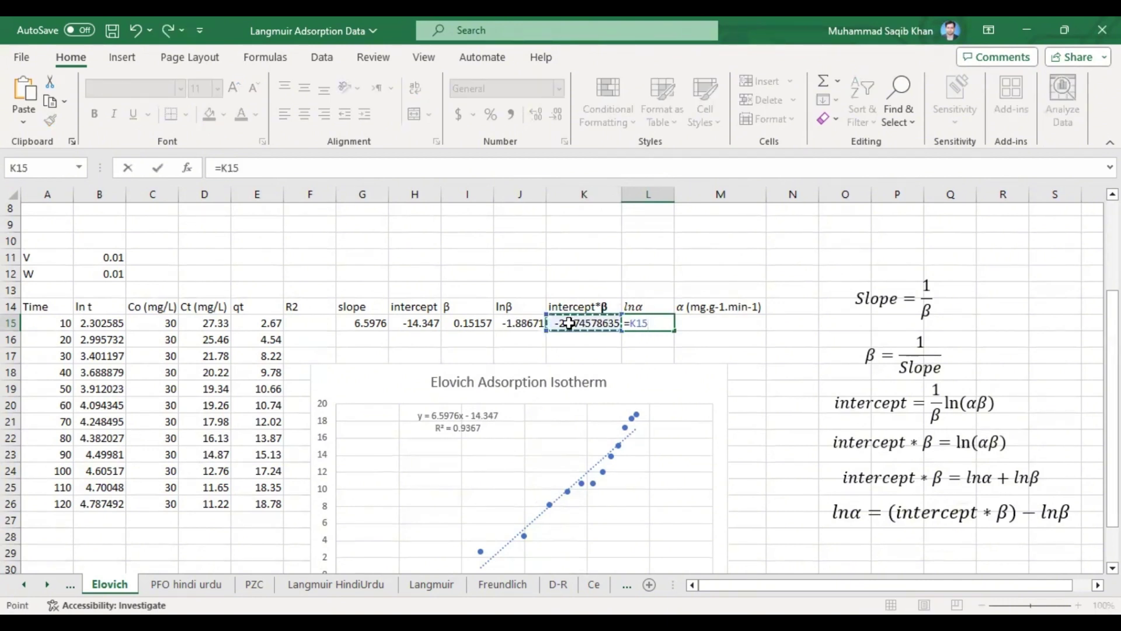
text(-)
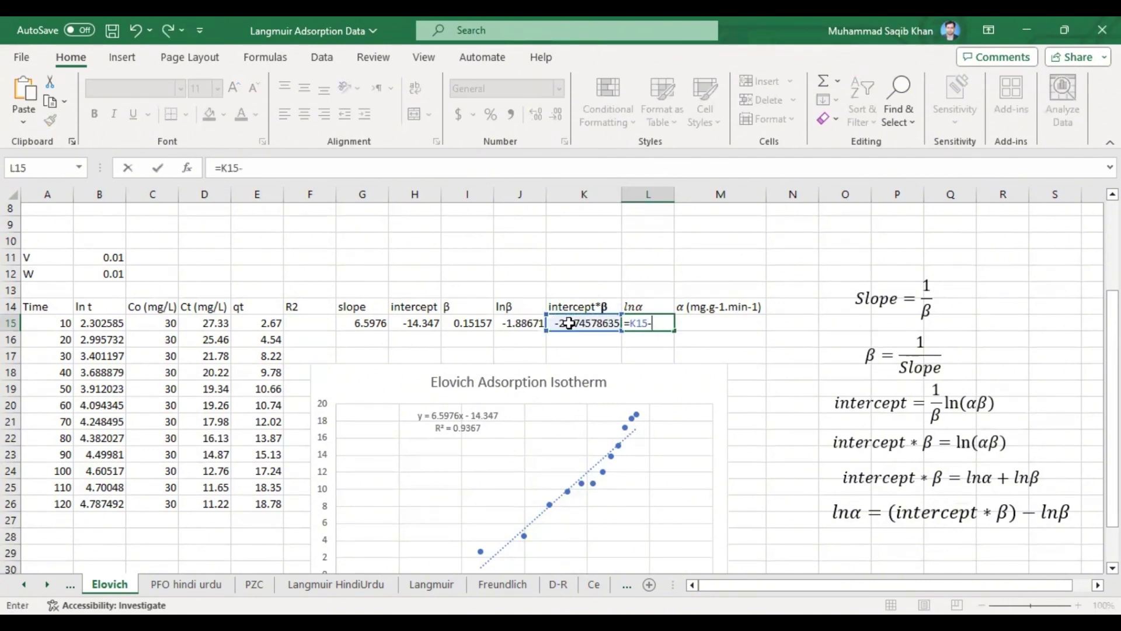
click(522, 323)
key(Return)
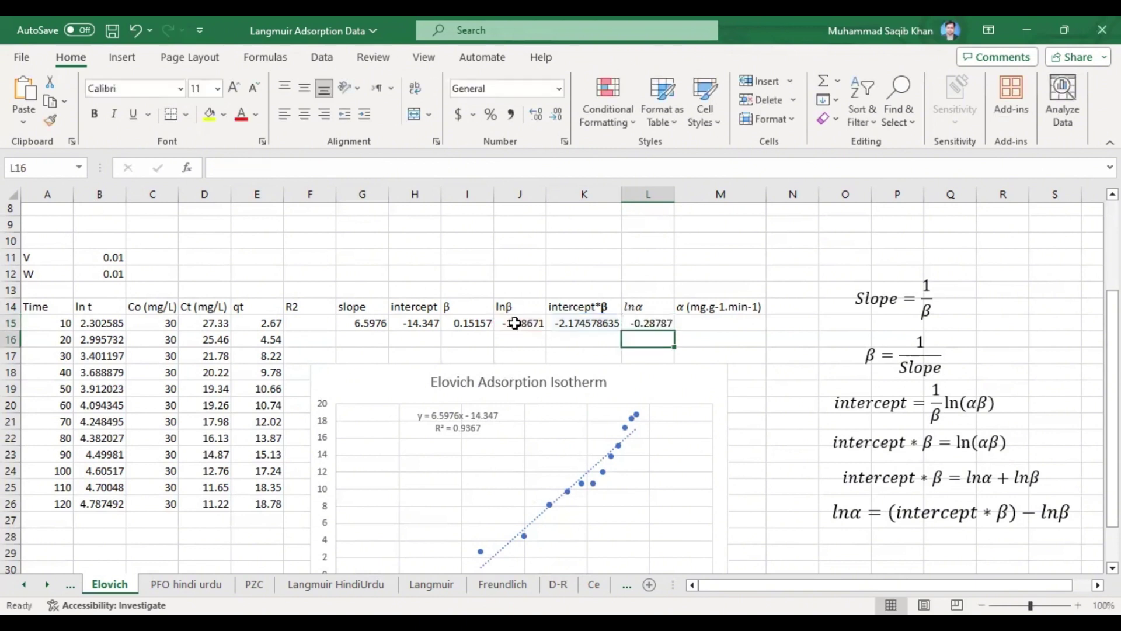
click(642, 323)
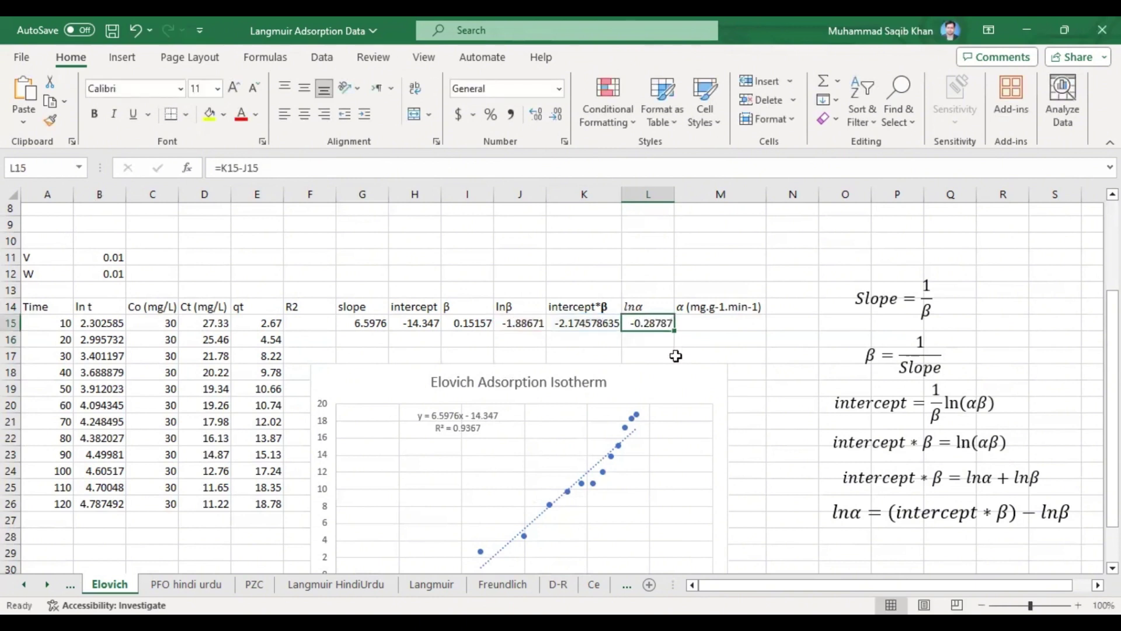
Calculate α in M15 with the formula =EXP(L15)
click(697, 323)
text(=)
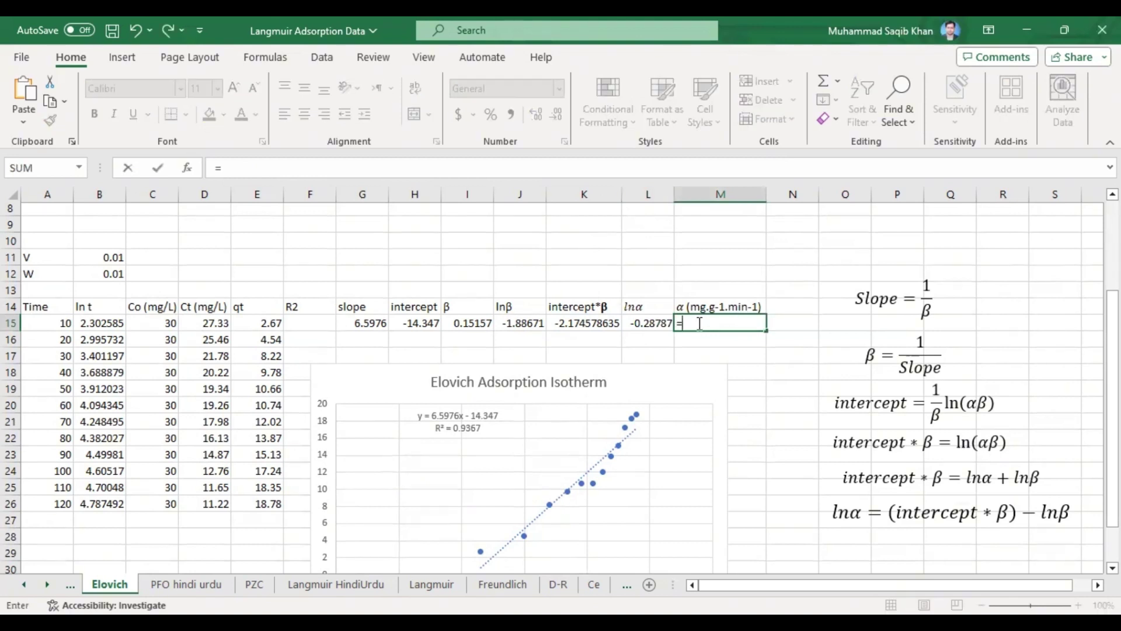
text(exp)
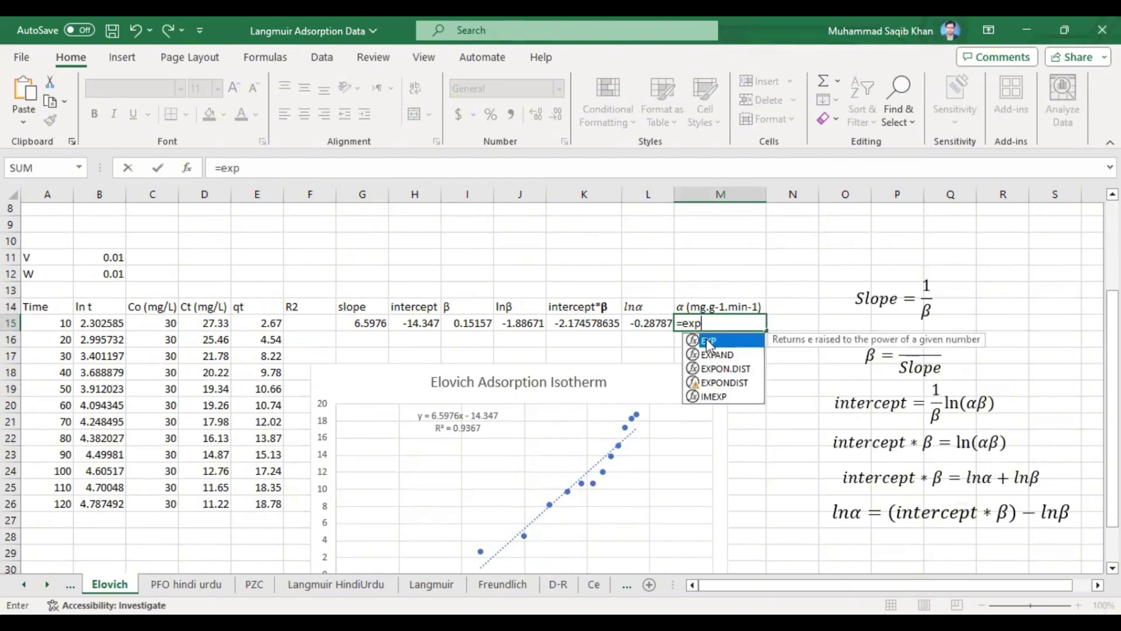
double_click(710, 341)
click(647, 322)
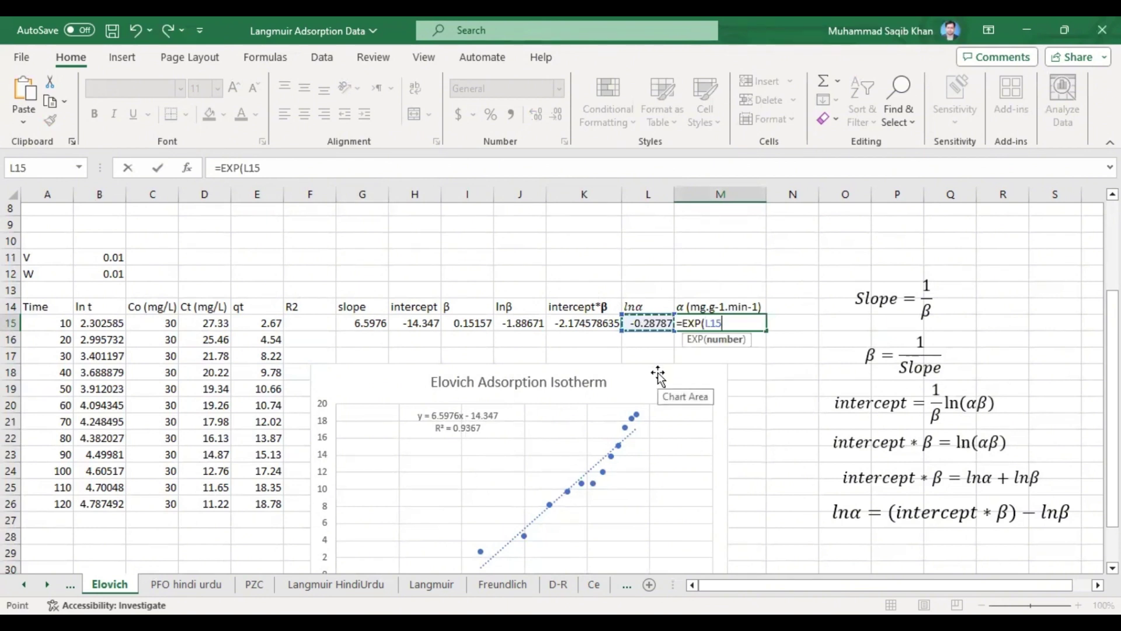
text())
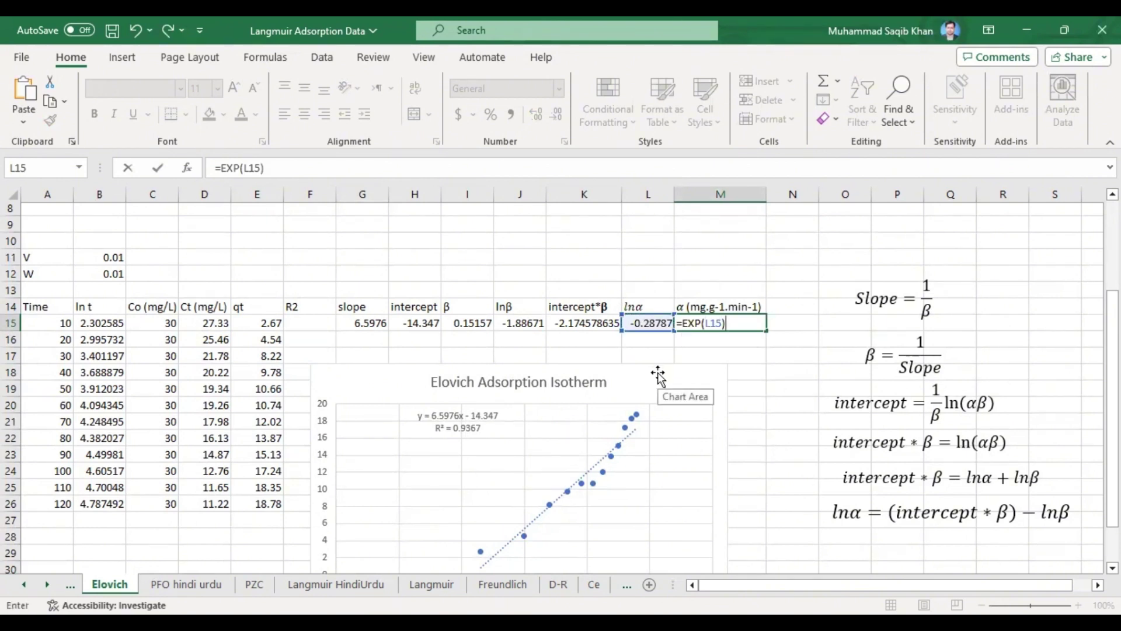
key(Return)
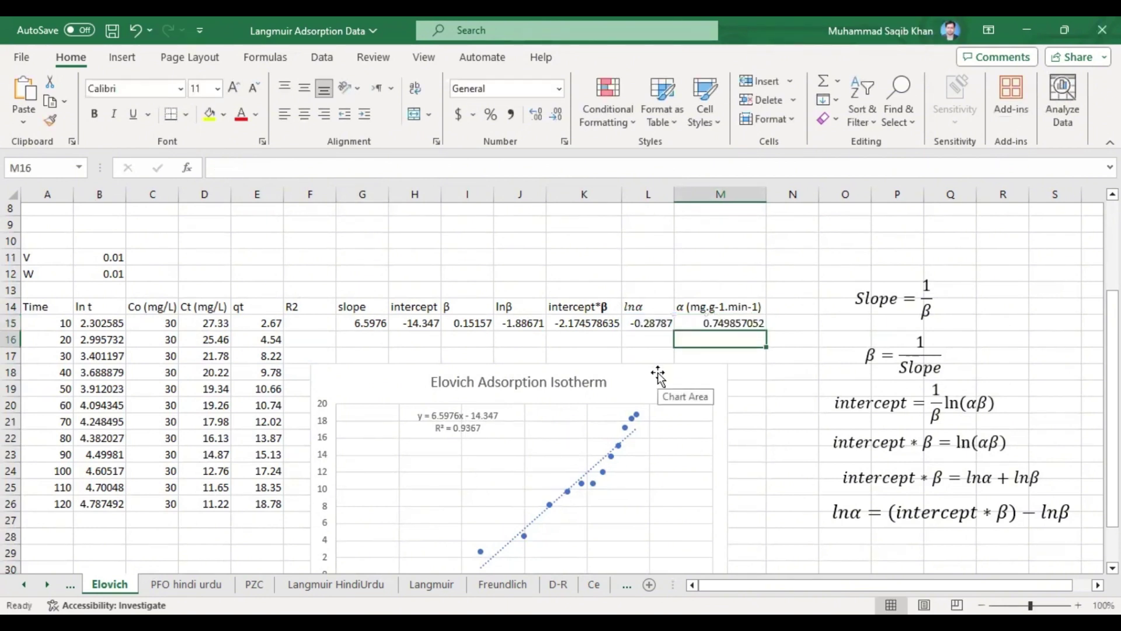
click(704, 326)
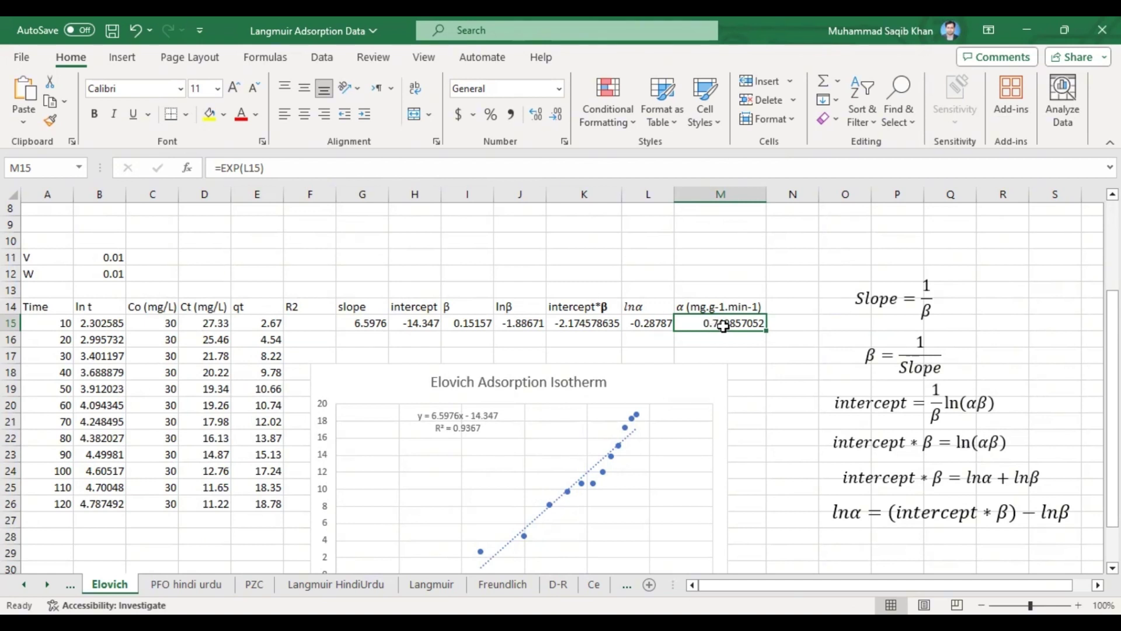
Bold the headers and values of β in I14:I15 and α in M14:M15
drag(462, 309, 463, 322)
key(ctrl+b)
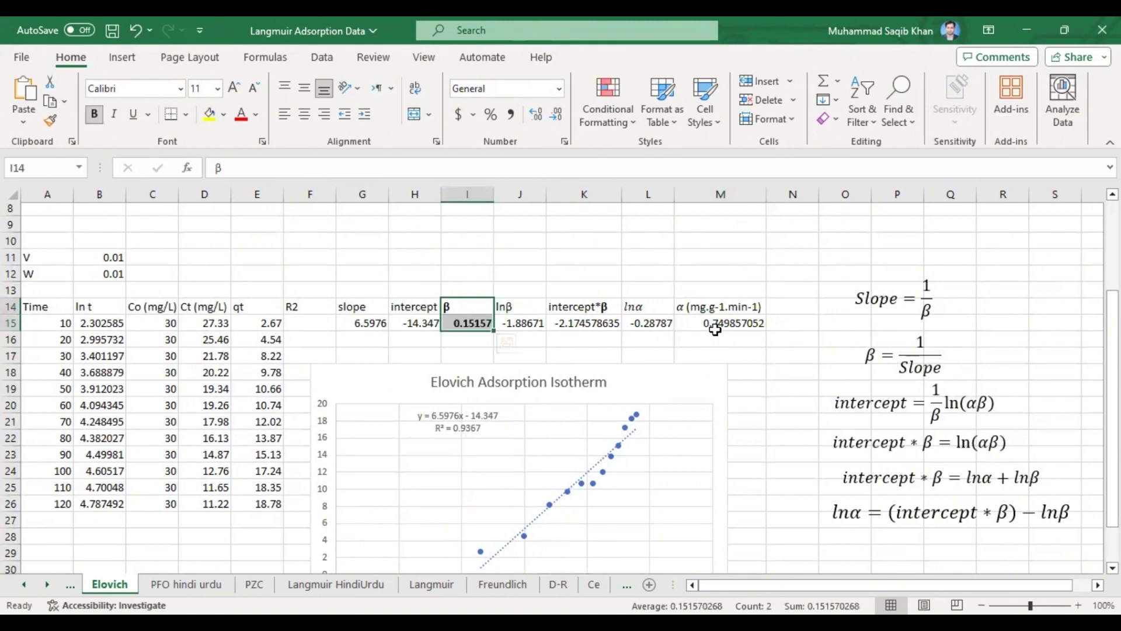
drag(708, 311, 701, 323)
key(ctrl+b)
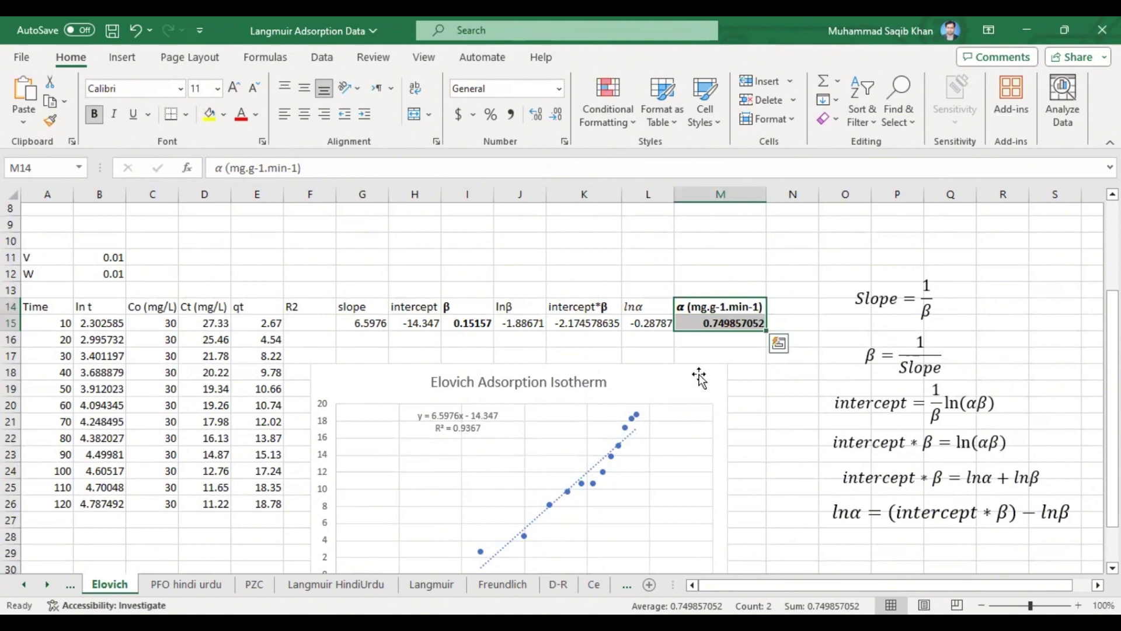
Review the β and α results against the Elovich equation and the parameter definitions above the table
click(712, 321)
drag(1112, 409, 1113, 337)
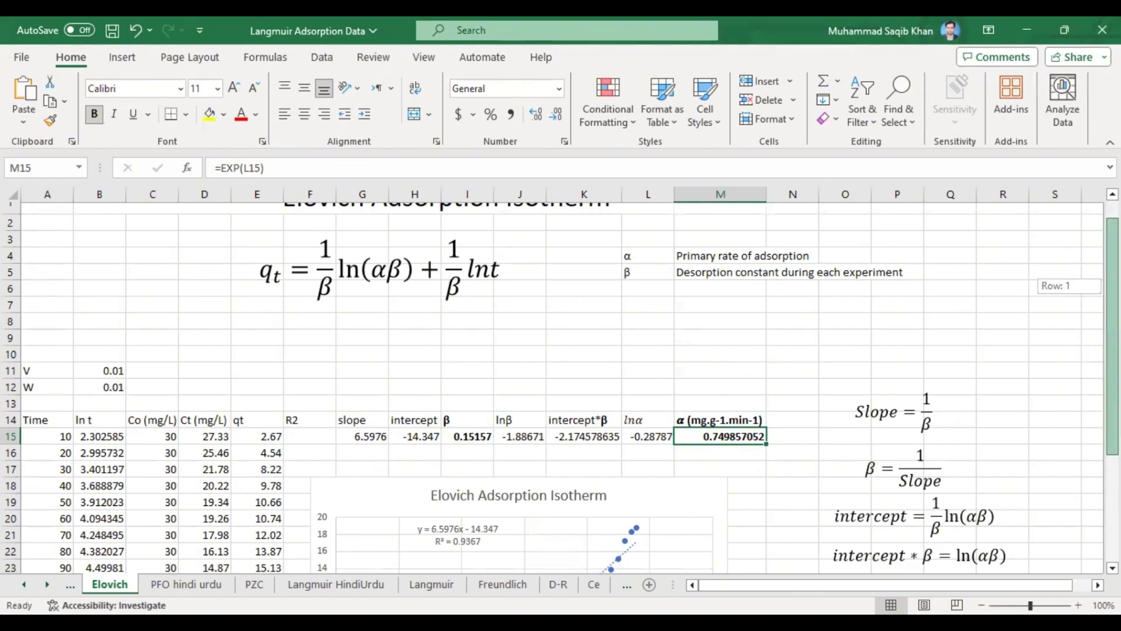
scroll(472, 371, down, 1)
click(471, 372)
drag(472, 371, 471, 387)
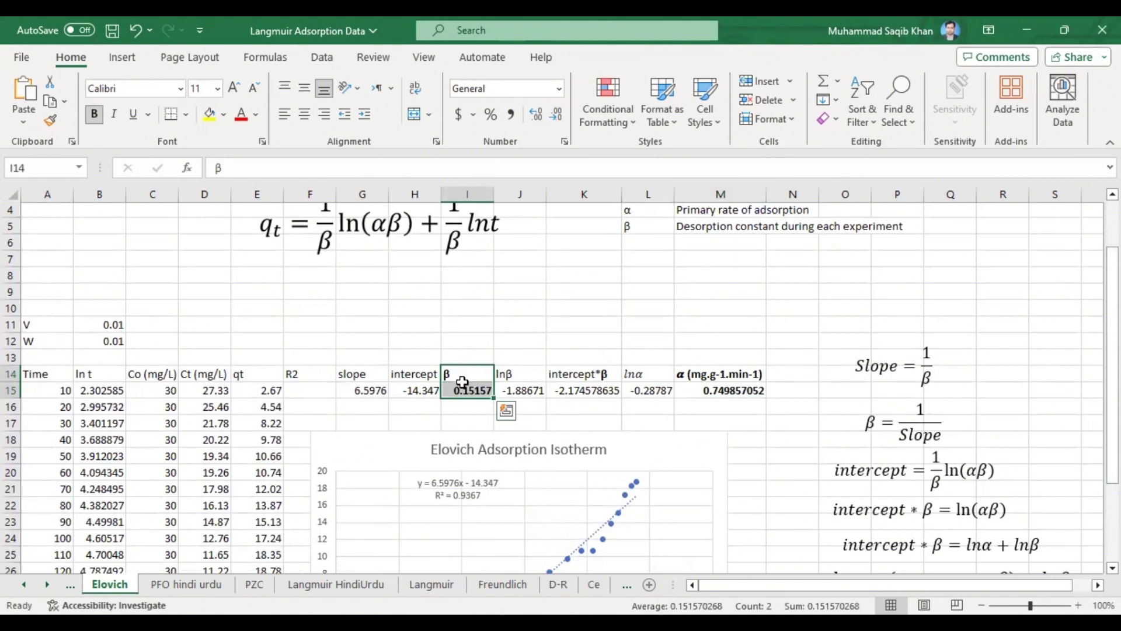
click(461, 390)
drag(461, 375, 462, 388)
drag(692, 373, 692, 389)
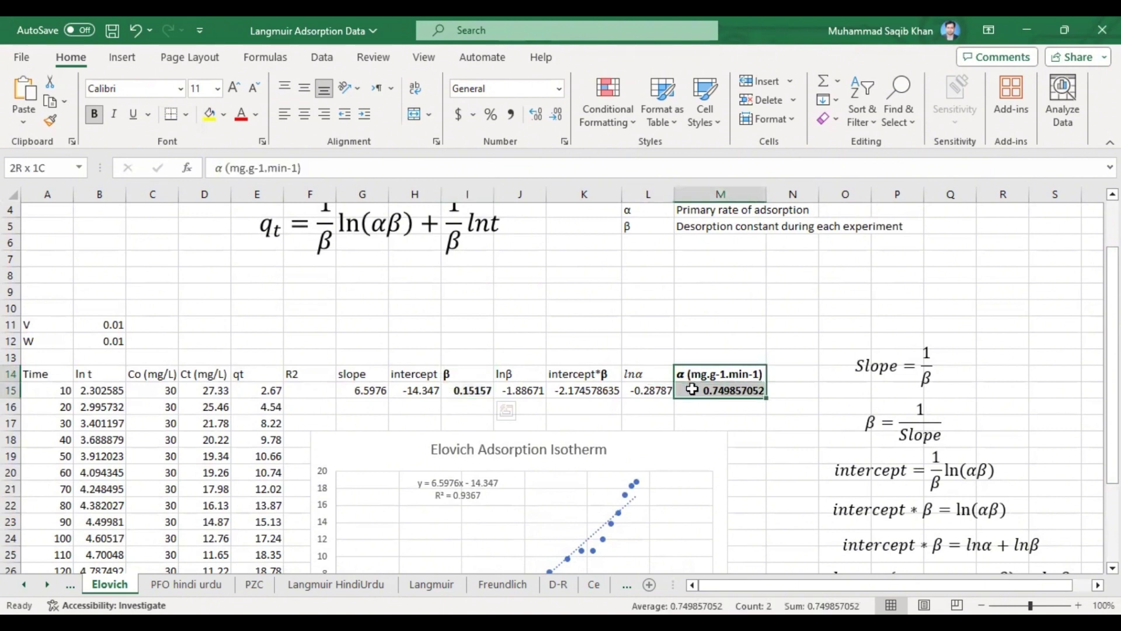
Enter the trendline's R² value 0.9367 in F15 under R2
click(307, 390)
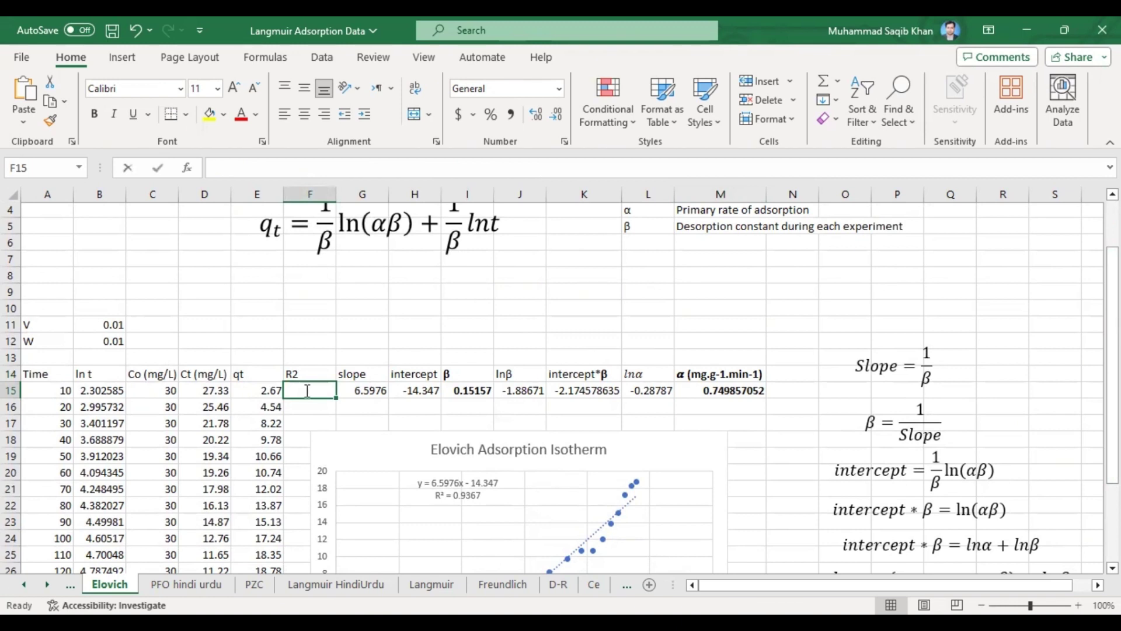
text(0.9367)
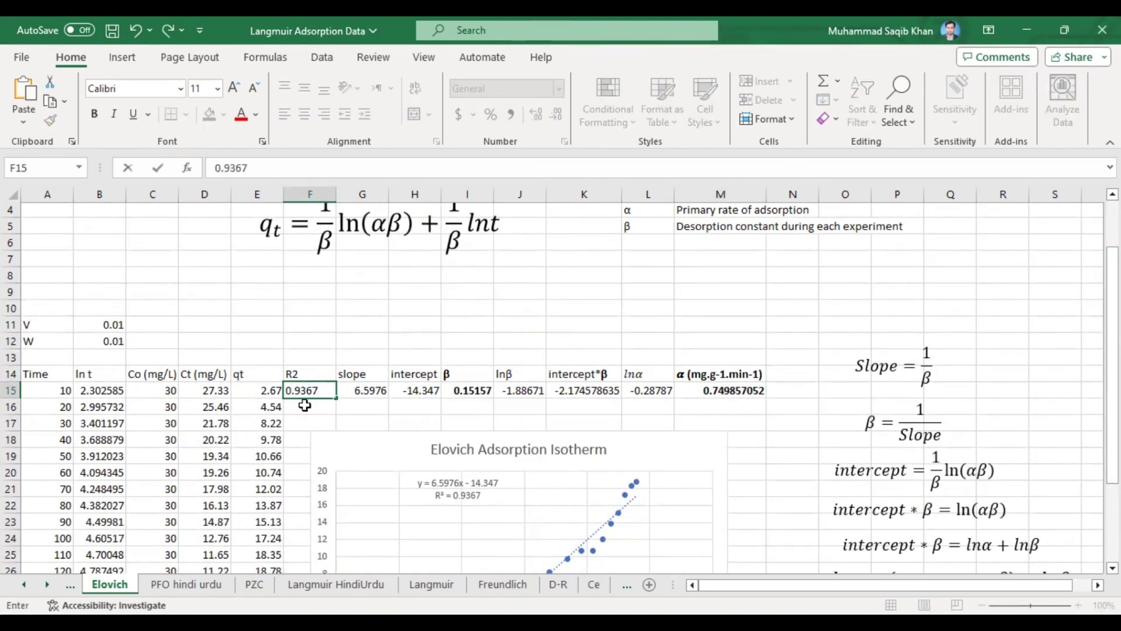
key(Return)
click(306, 390)
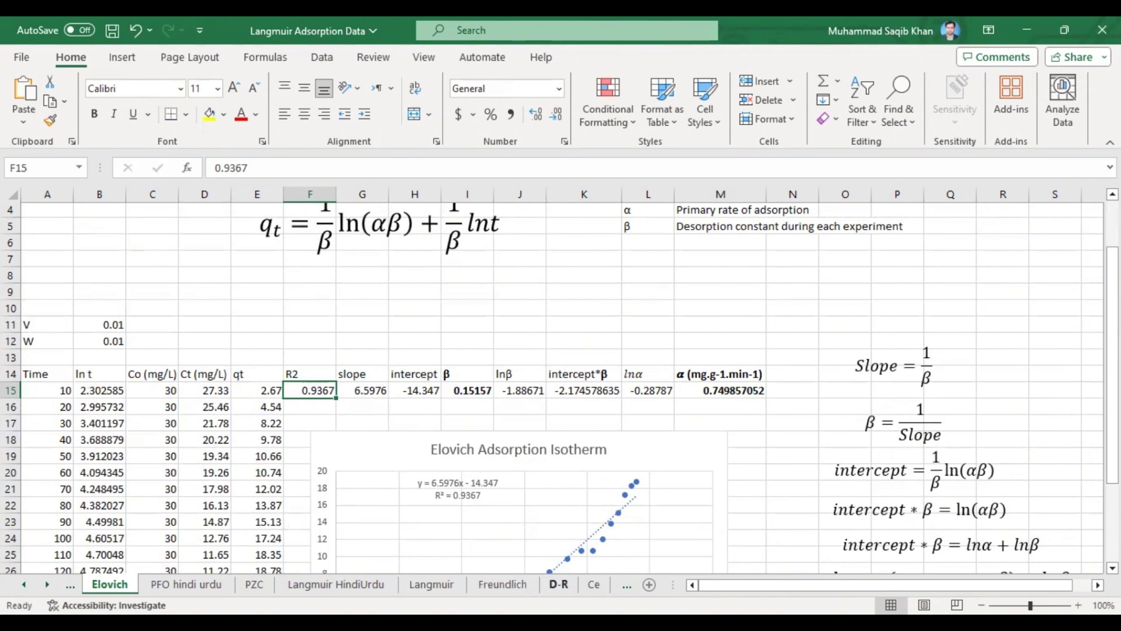
Browse the workbook's remaining sheet names, and review the Elovich sheet's model equation, results row, chart and derivation equations
click(627, 584)
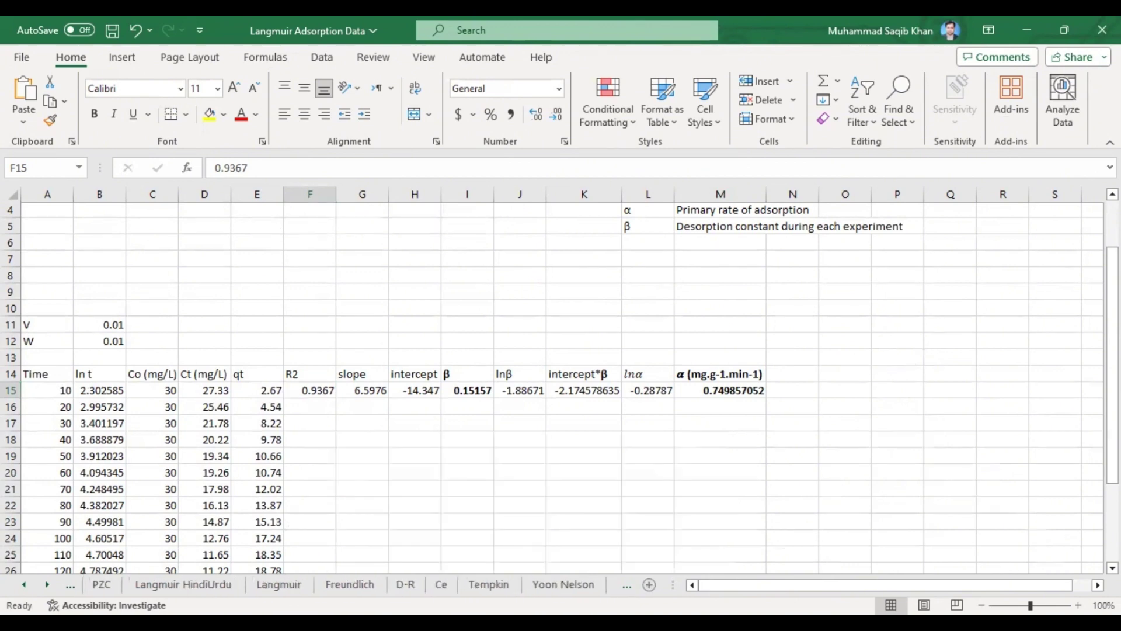
click(489, 584)
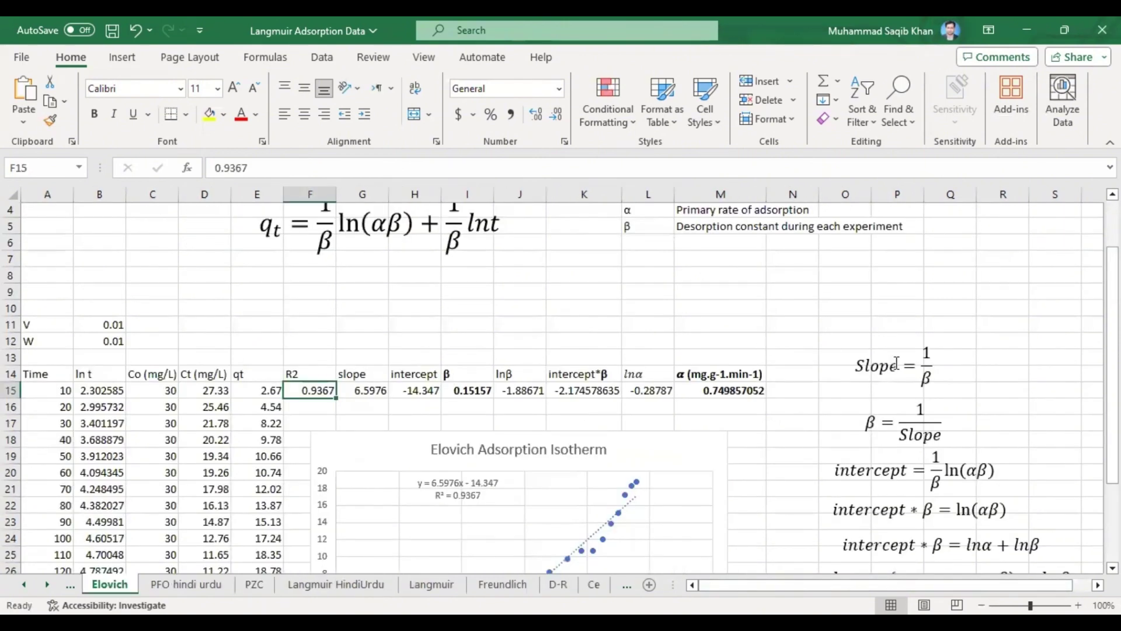
scroll(552, 388, up, 1)
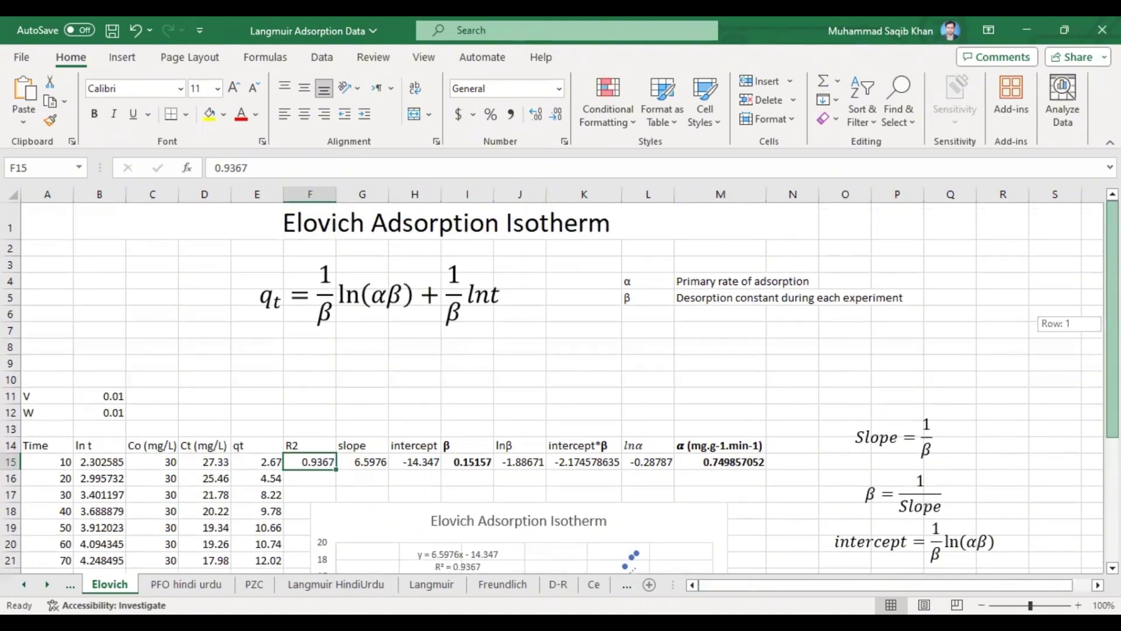
scroll(552, 379, down, 1)
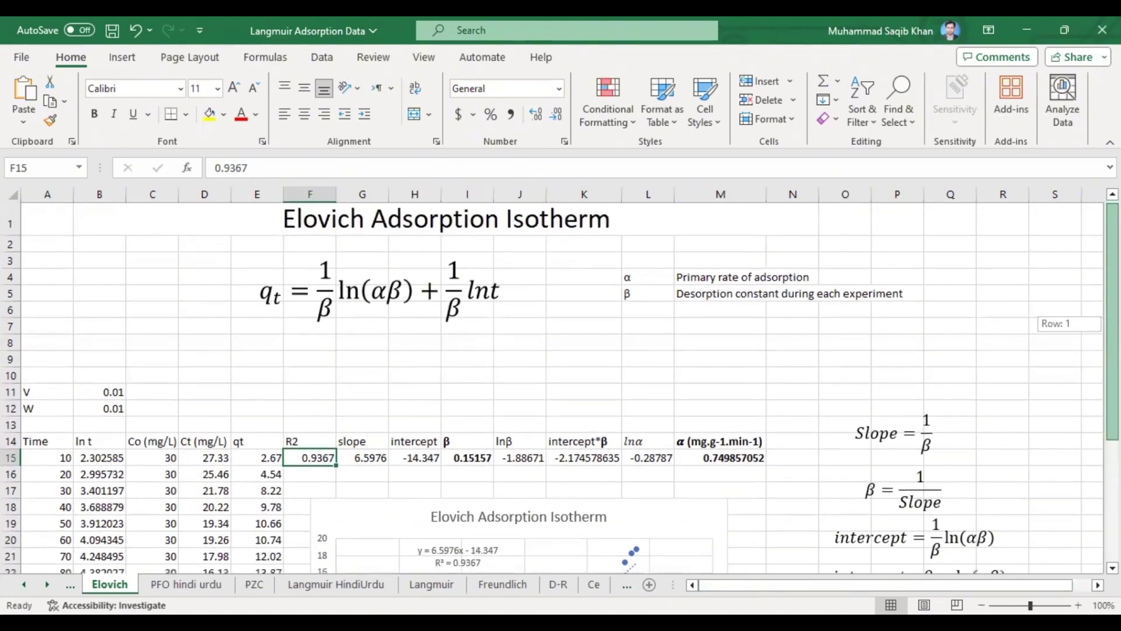
scroll(552, 388, down, 1)
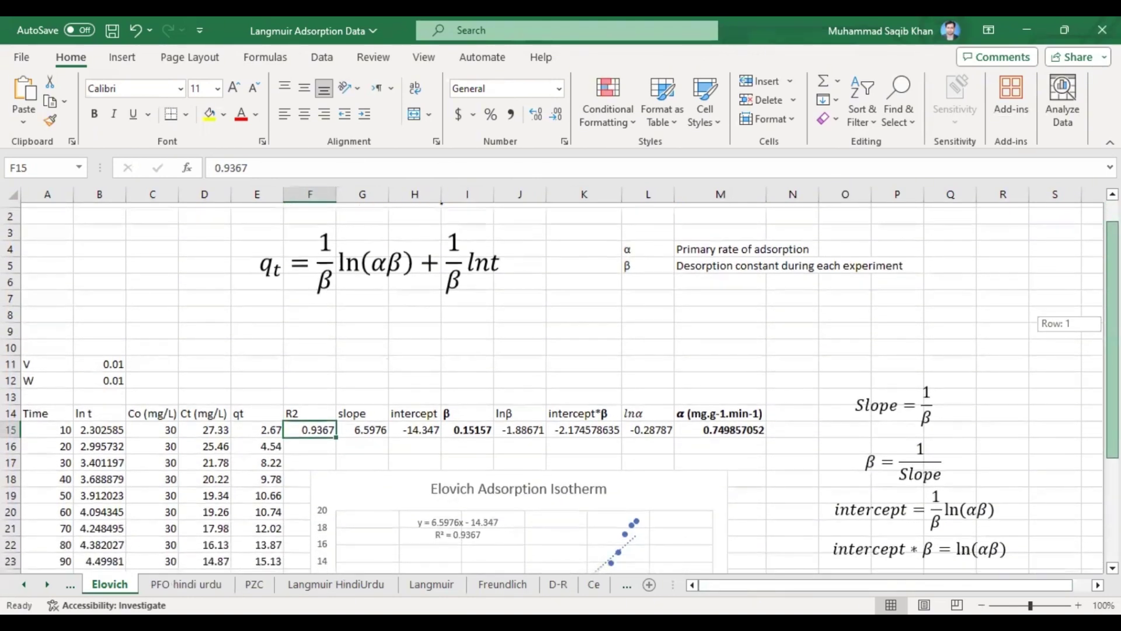
scroll(552, 388, up, 1)
scroll(552, 388, down, 2)
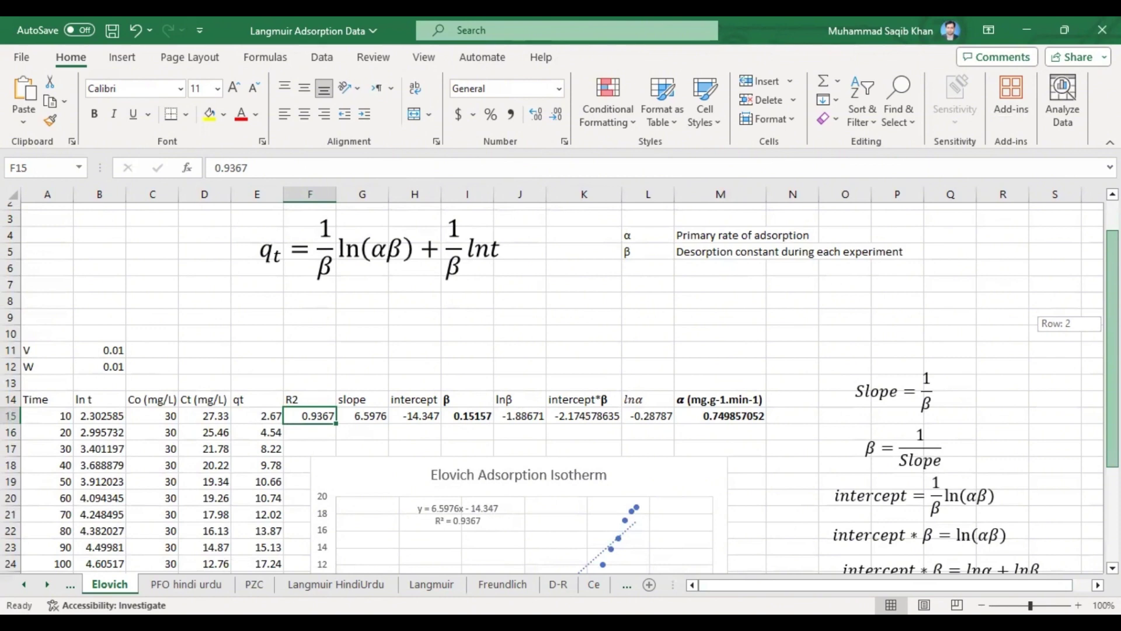
scroll(551, 388, down, 1)
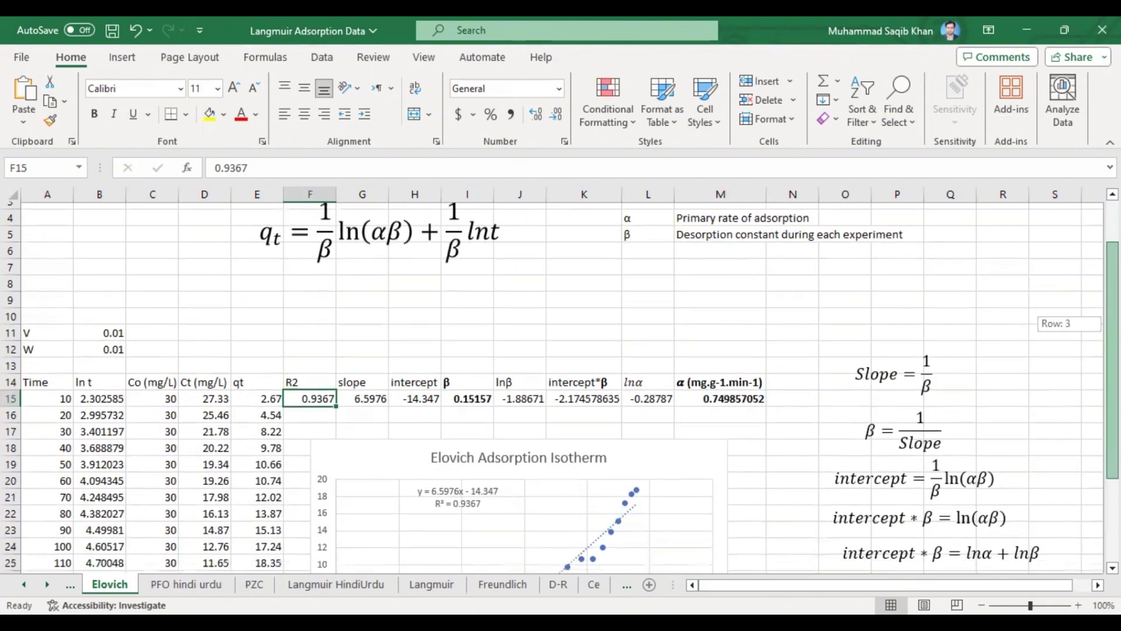
scroll(552, 388, down, 1)
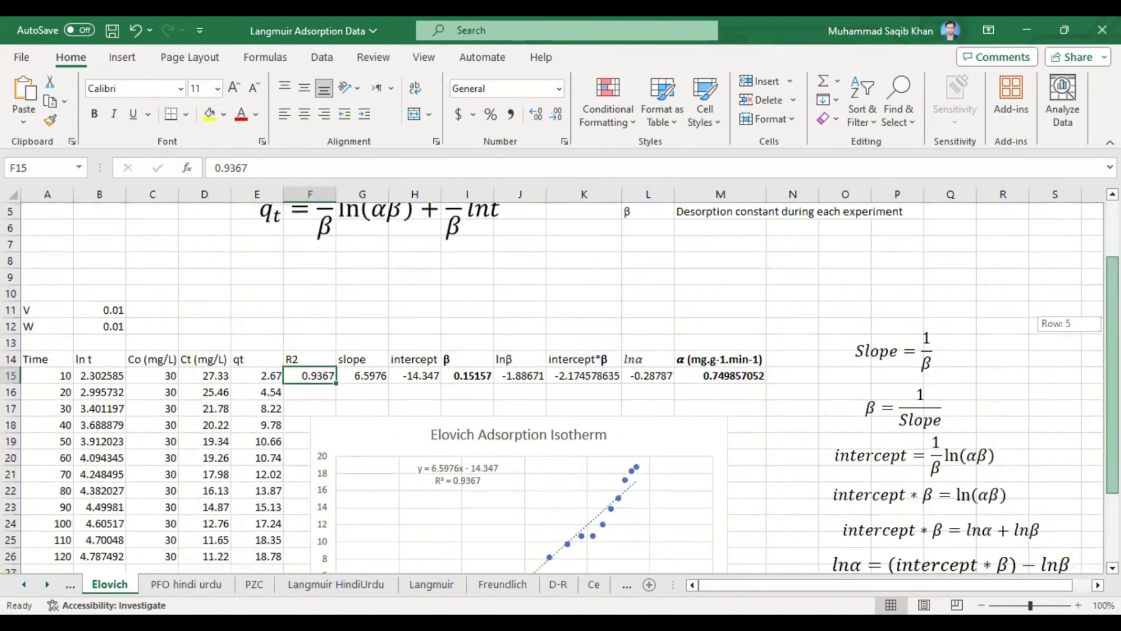
scroll(552, 388, up, 2)
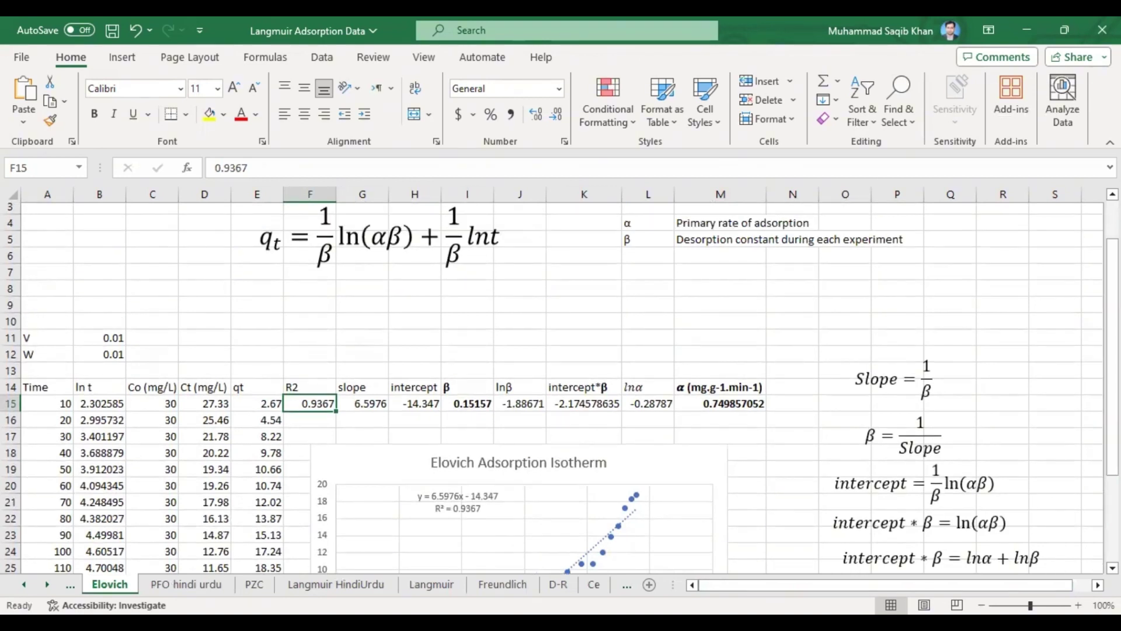